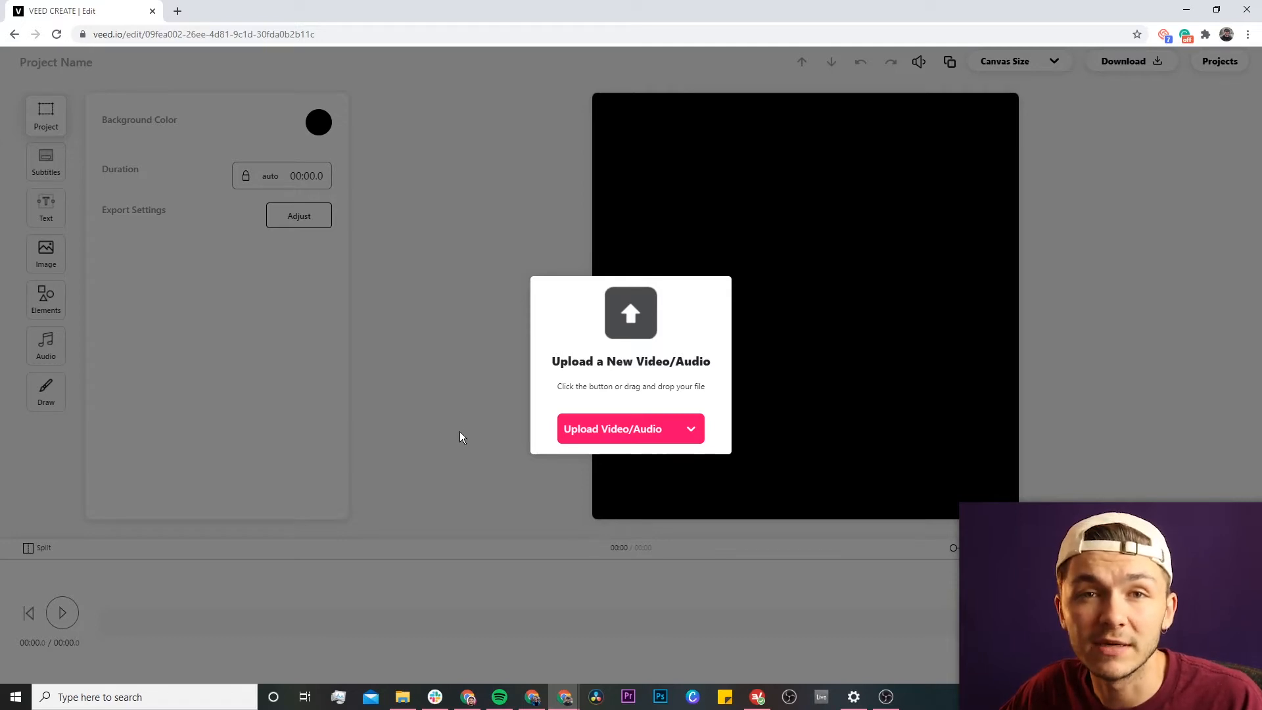
Upload Sunset waves.mp4 from the Stock Footage folder inside VEED's Test Kit folder
{"action": "left_click", "coordinate": [602, 436]}
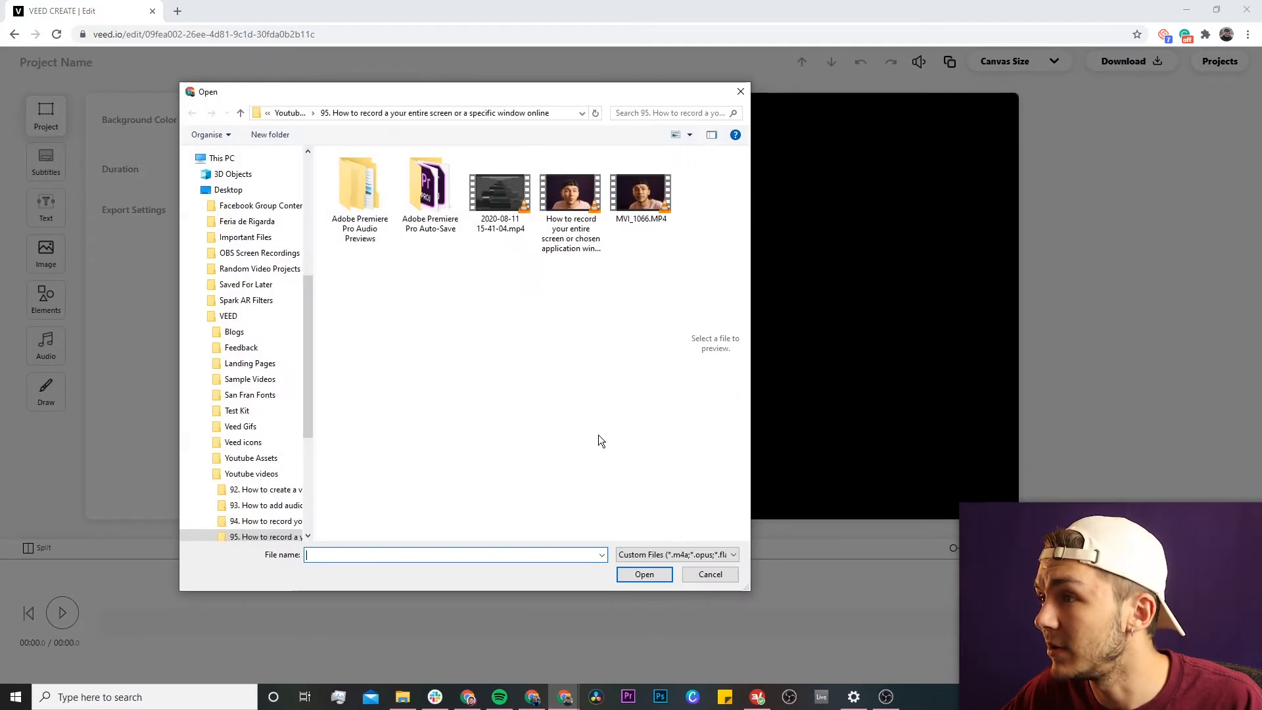
{"action": "left_click", "coordinate": [231, 316]}
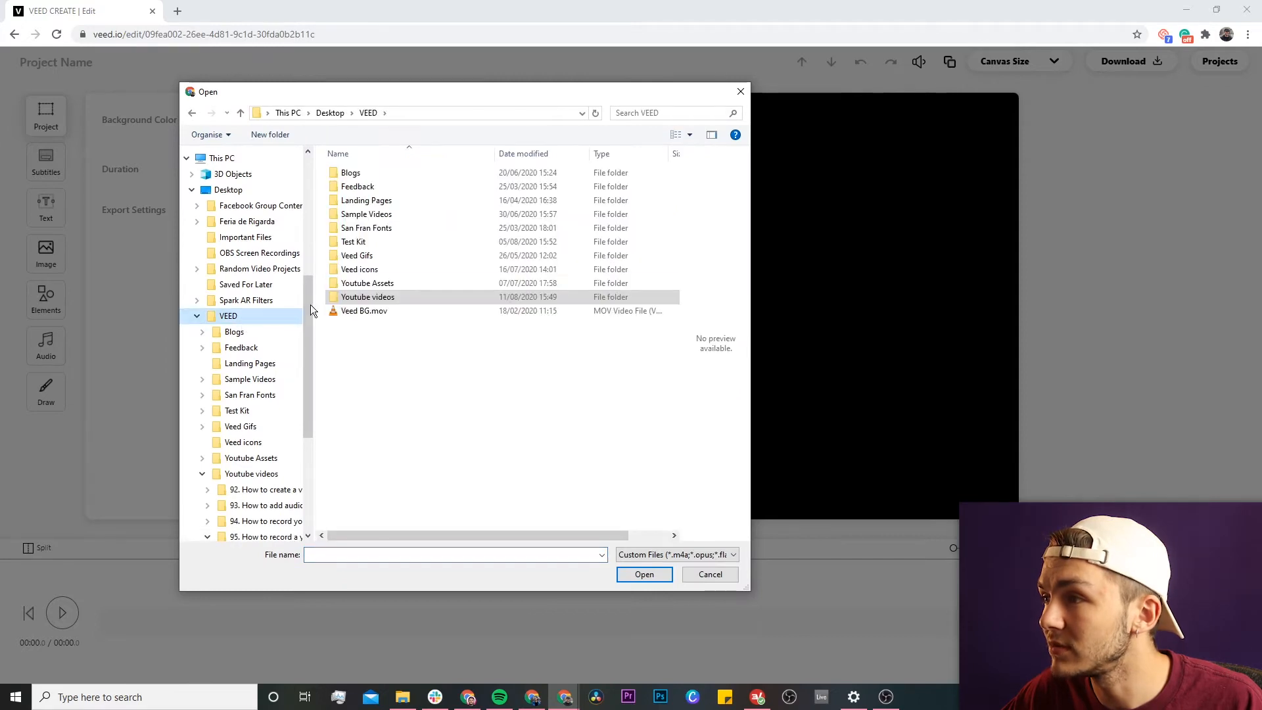
{"action": "double_click", "coordinate": [357, 246]}
{"action": "double_click", "coordinate": [368, 257]}
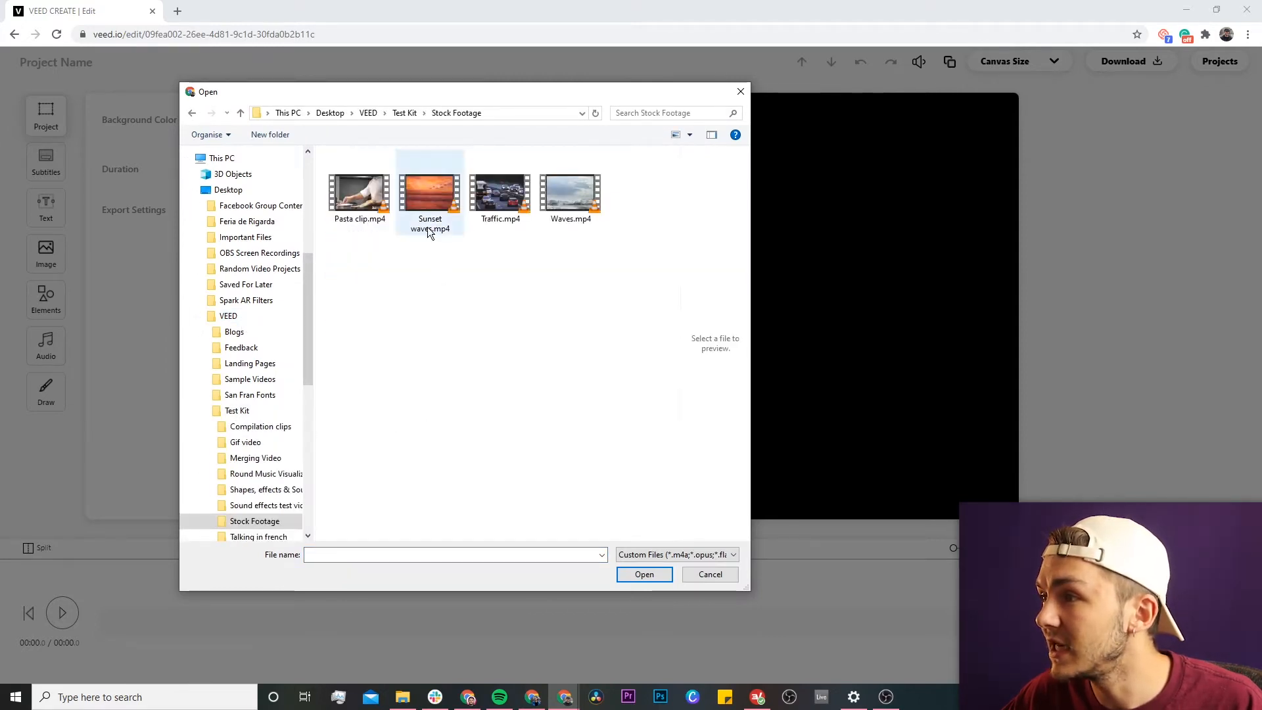
{"action": "left_click", "coordinate": [424, 199]}
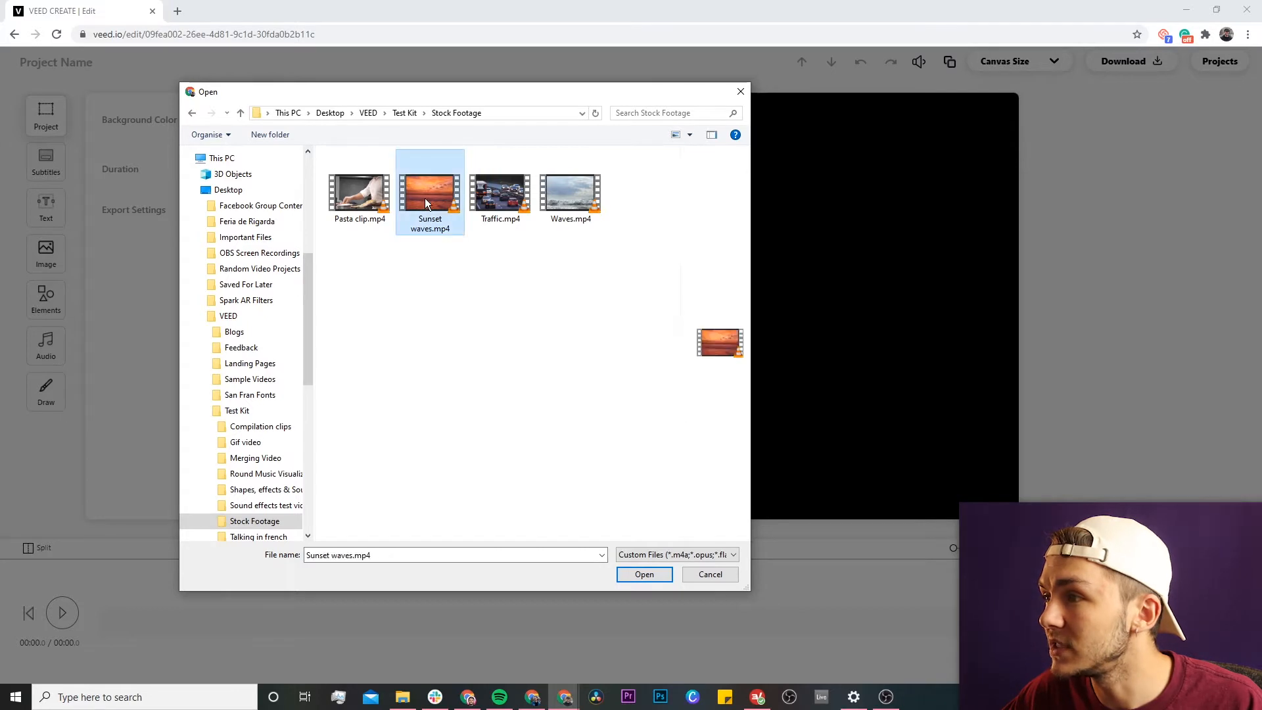
{"action": "left_click", "coordinate": [644, 574]}
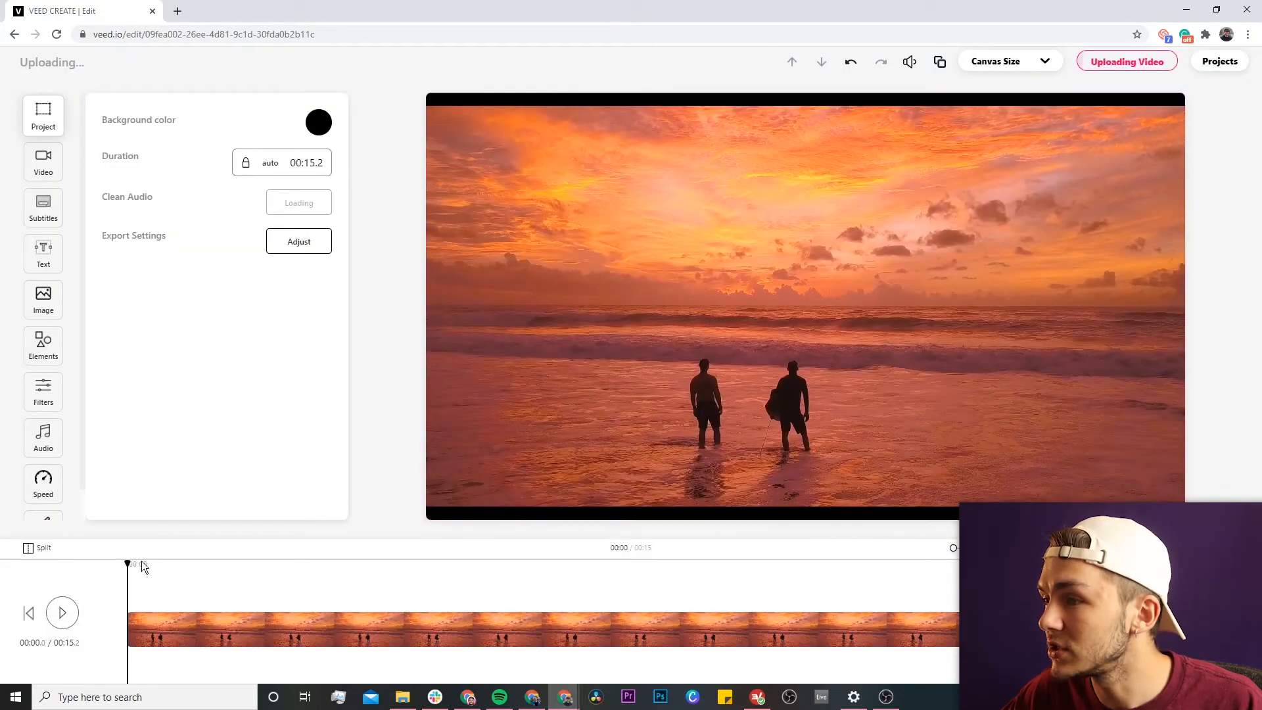
Preview the sunset clip briefly and stretch it vertically beyond the canvas to cover the black bars above and below it
{"action": "left_click", "coordinate": [64, 613]}
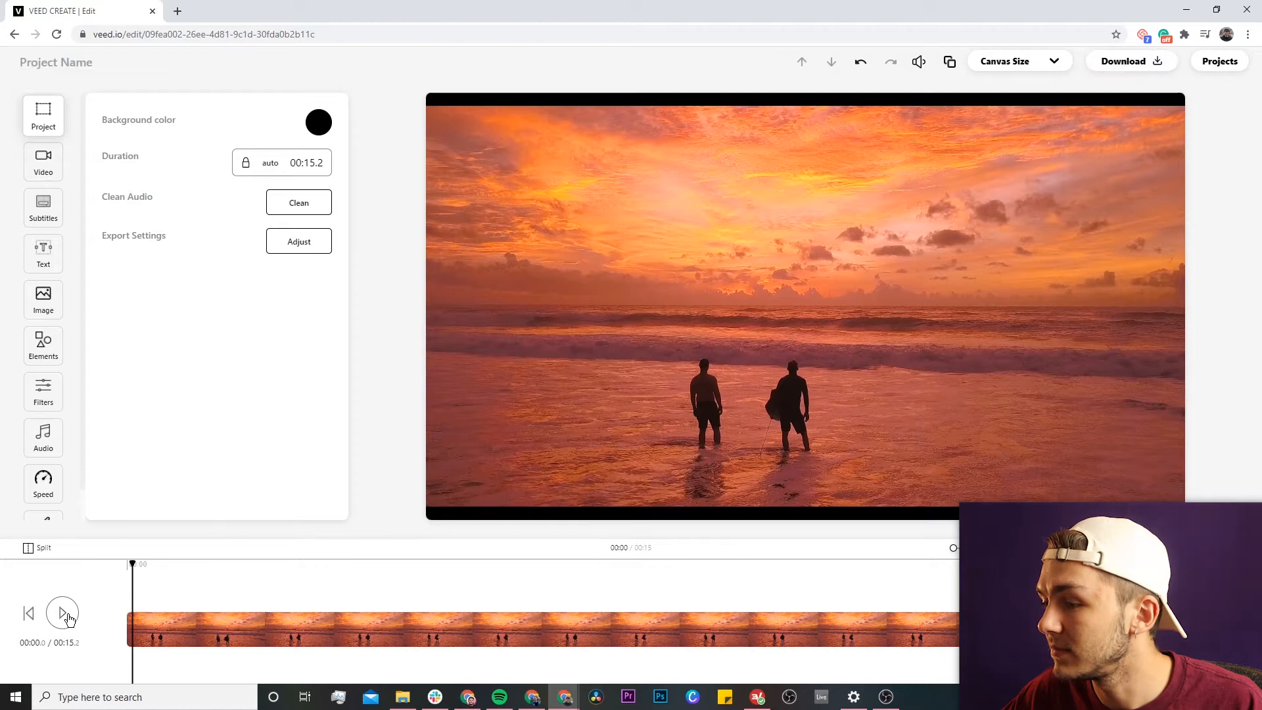
{"action": "left_click", "coordinate": [68, 618]}
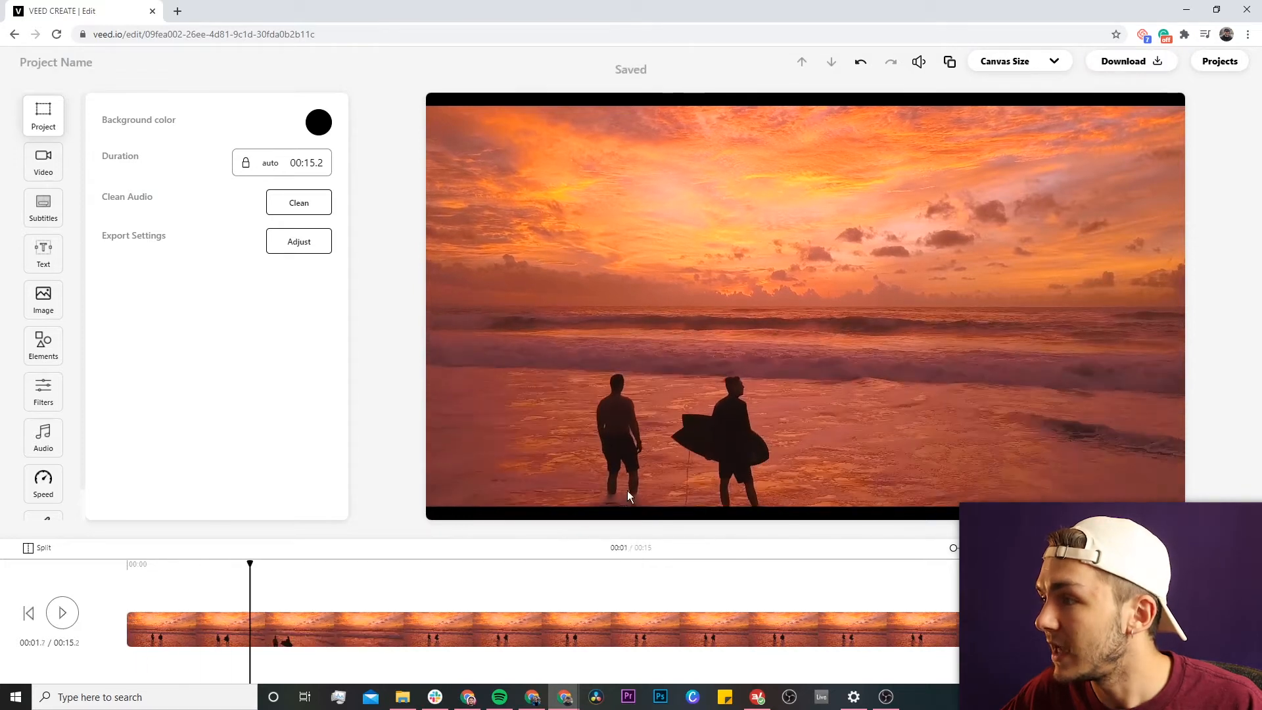
{"action": "left_click", "coordinate": [651, 302]}
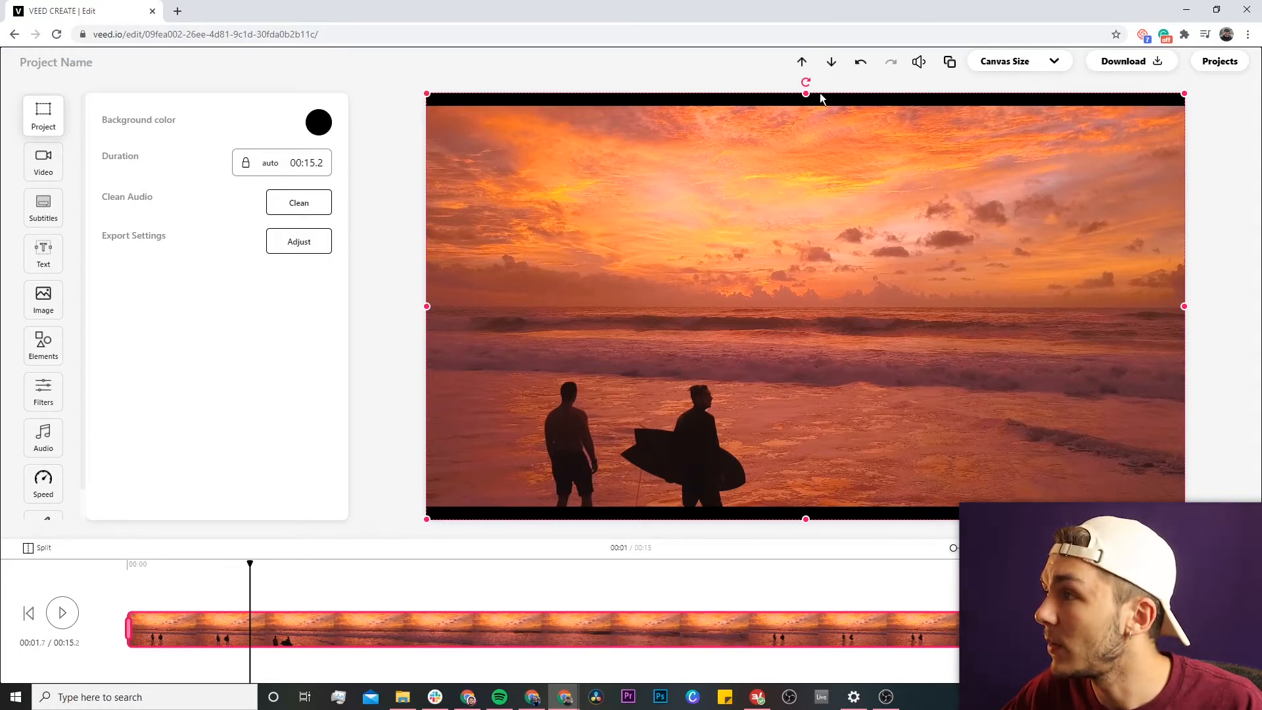
{"action": "left_click_drag", "start_coordinate": [806, 94], "coordinate": [809, 73]}
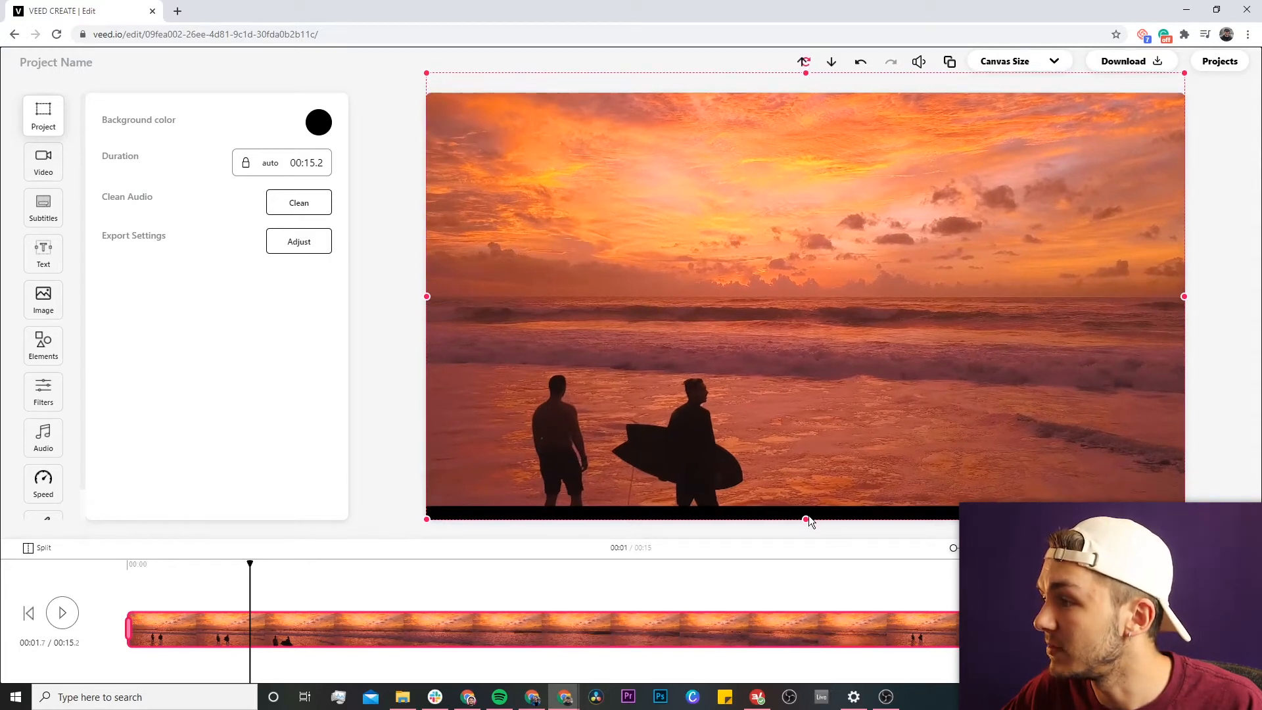
{"action": "left_click_drag", "start_coordinate": [806, 519], "coordinate": [807, 545]}
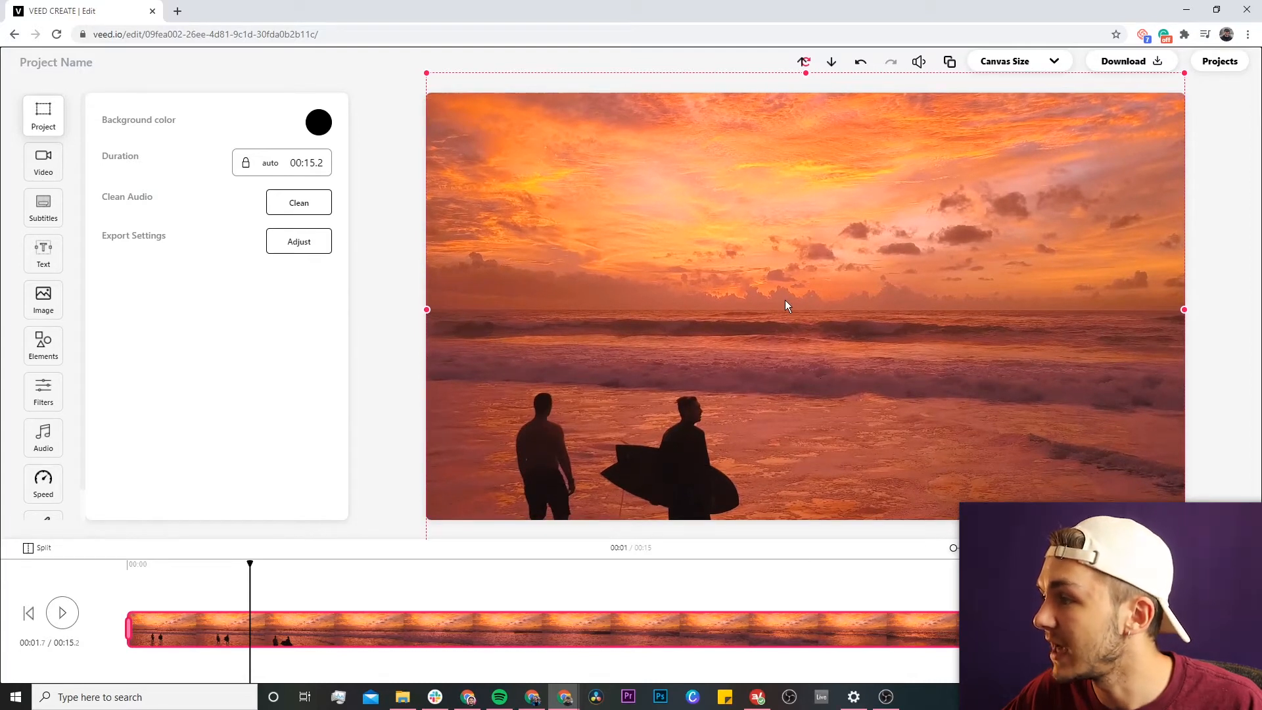
Trim the end of the sunset clip to a duration of about 3.2 seconds and play it back from the start
{"action": "left_click_drag", "start_coordinate": [1158, 631], "coordinate": [350, 625]}
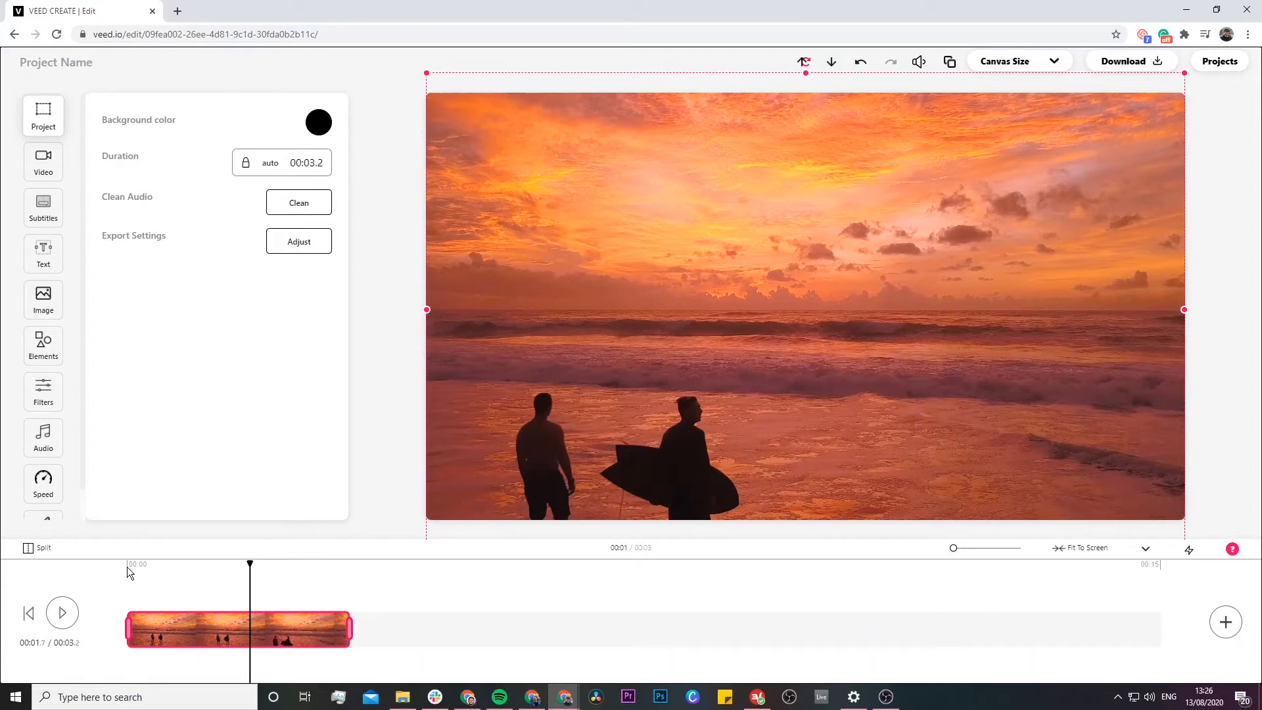
{"action": "left_click", "coordinate": [128, 566]}
{"action": "left_click", "coordinate": [64, 613]}
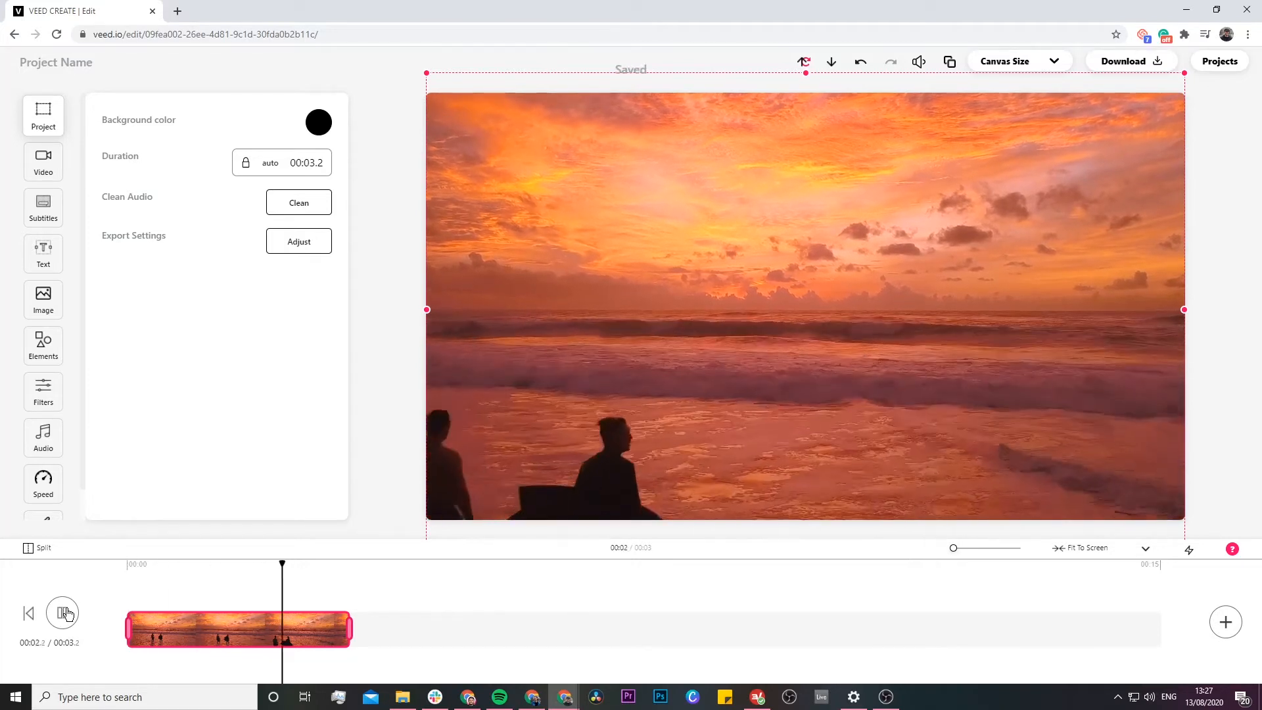
{"action": "left_click", "coordinate": [64, 614]}
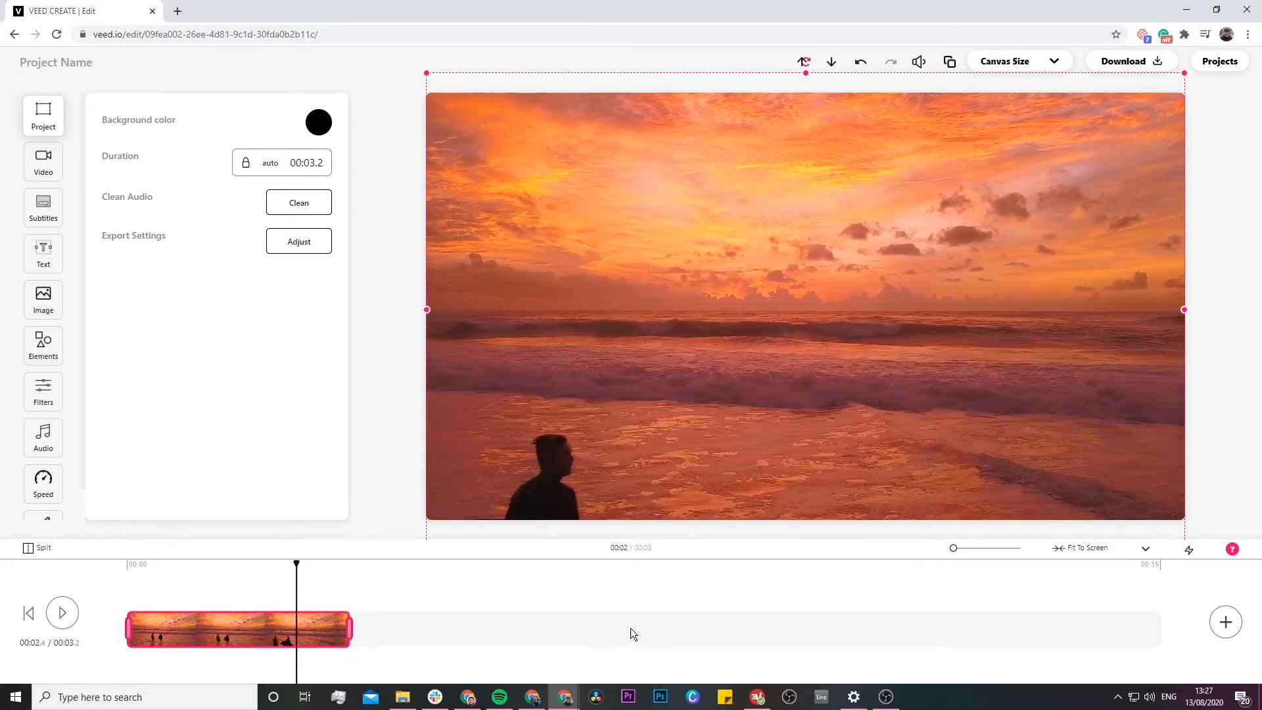
Add Traffic.mp4 after the sunset clip and preview the traffic footage from about 17 seconds
{"action": "left_click", "coordinate": [1226, 622]}
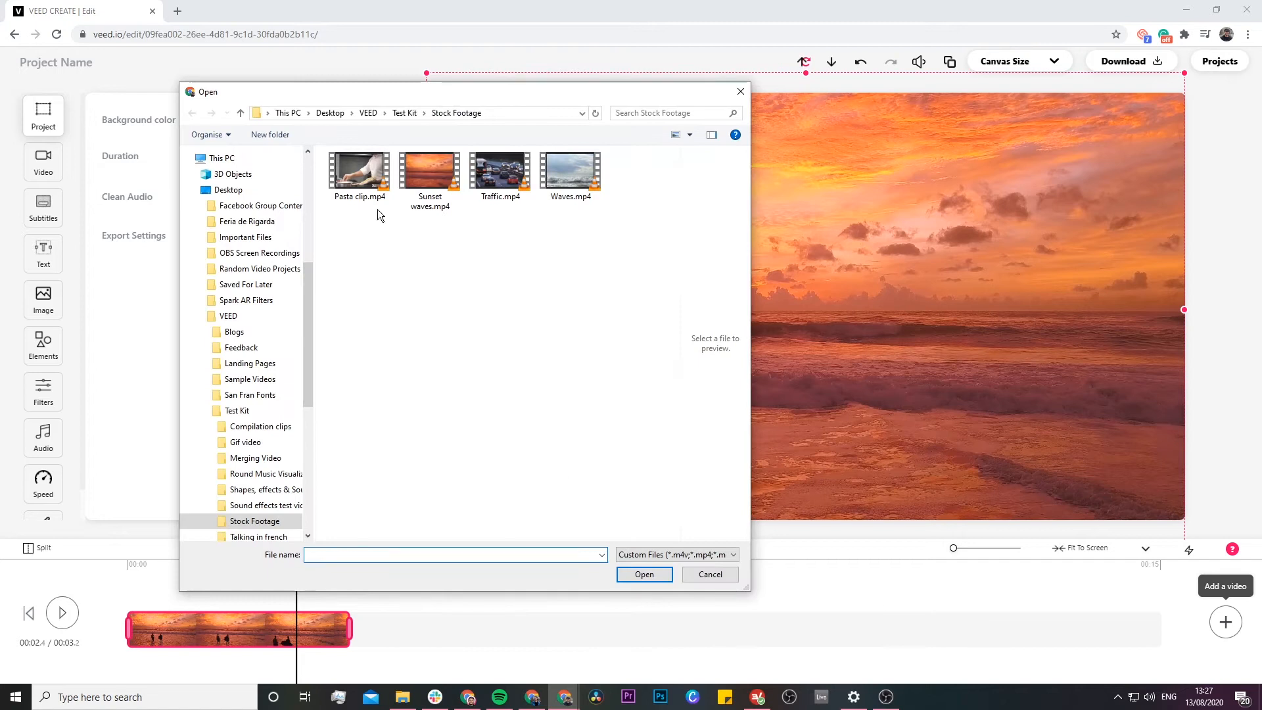
{"action": "left_click", "coordinate": [500, 172]}
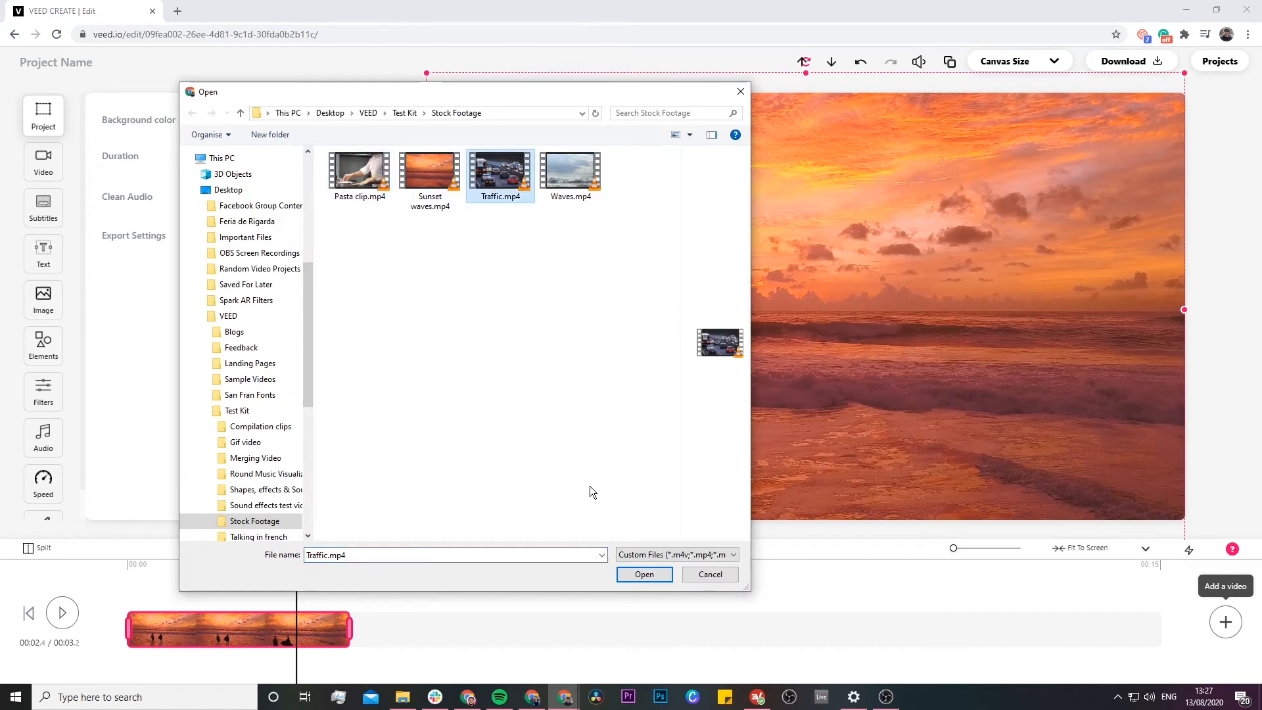
{"action": "left_click", "coordinate": [650, 574]}
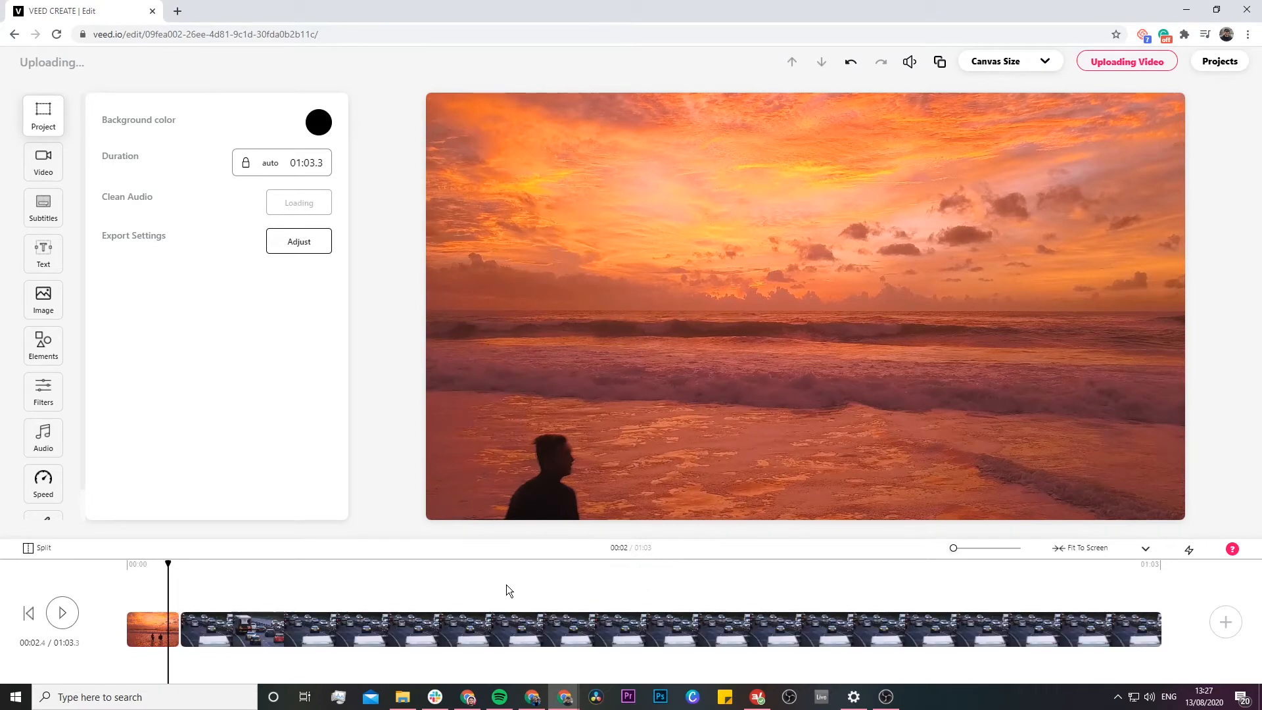
{"action": "left_click", "coordinate": [416, 577]}
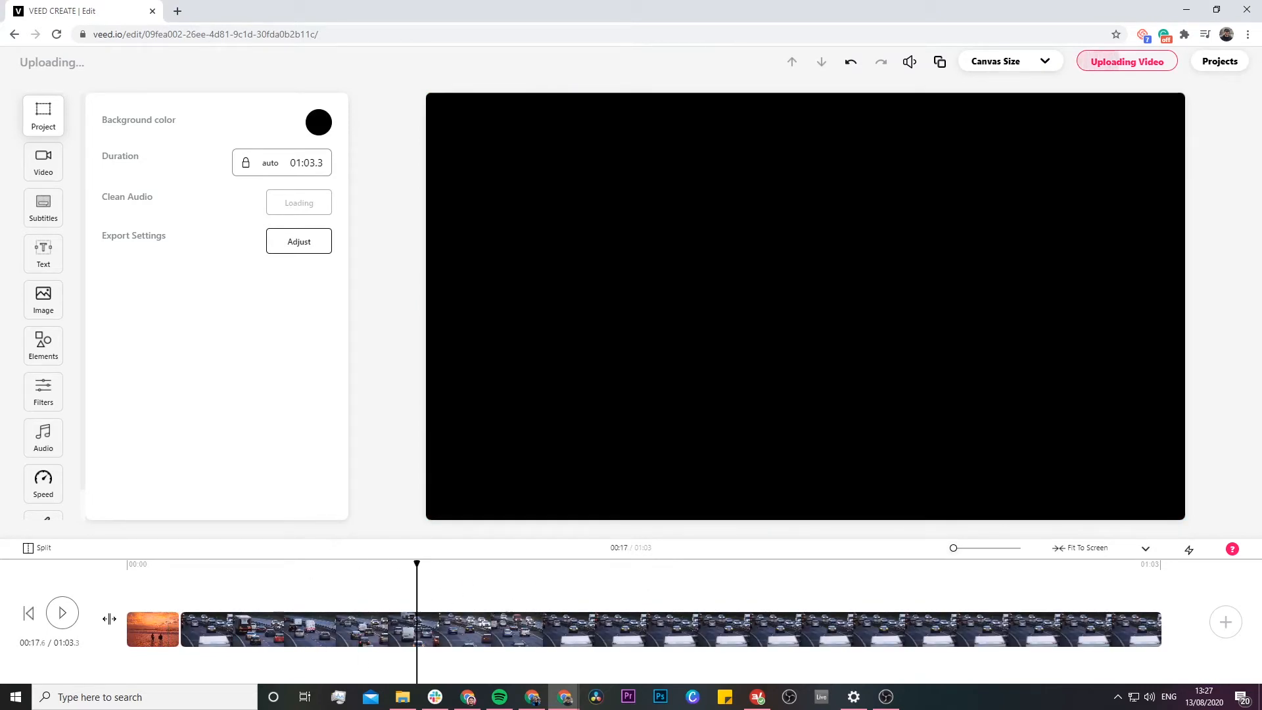
{"action": "left_click", "coordinate": [63, 615]}
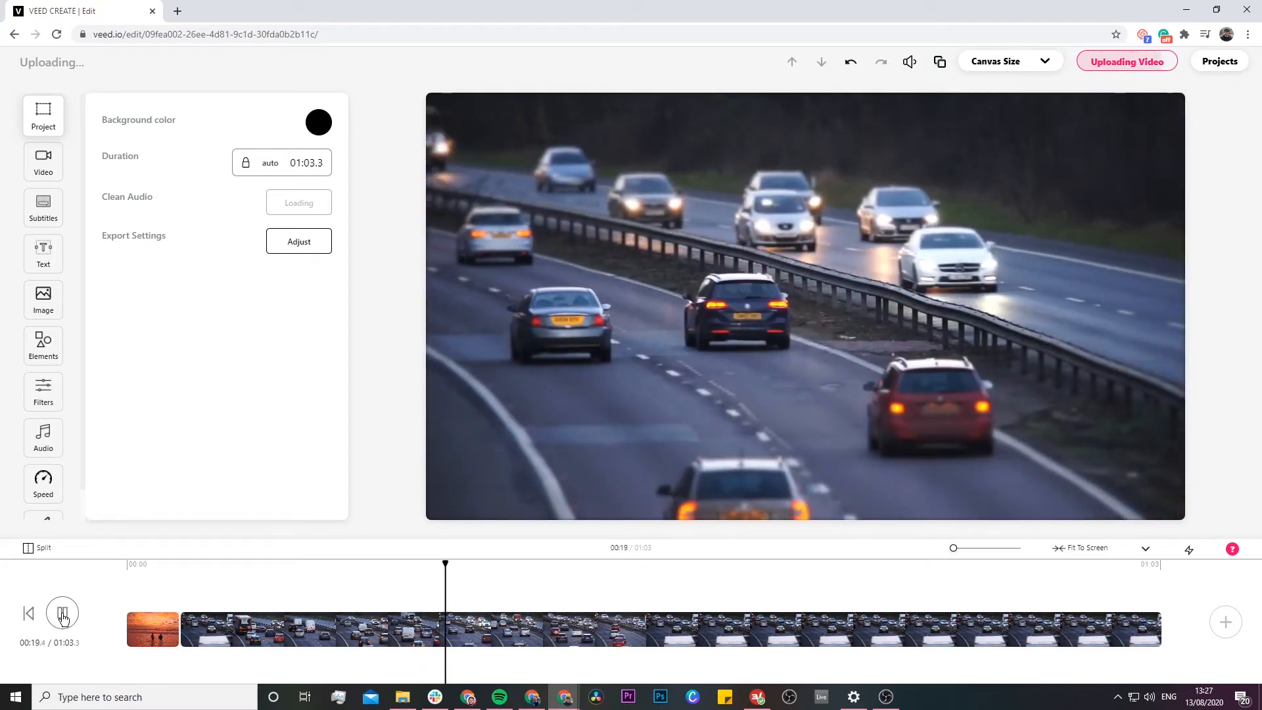
{"action": "left_click", "coordinate": [63, 615]}
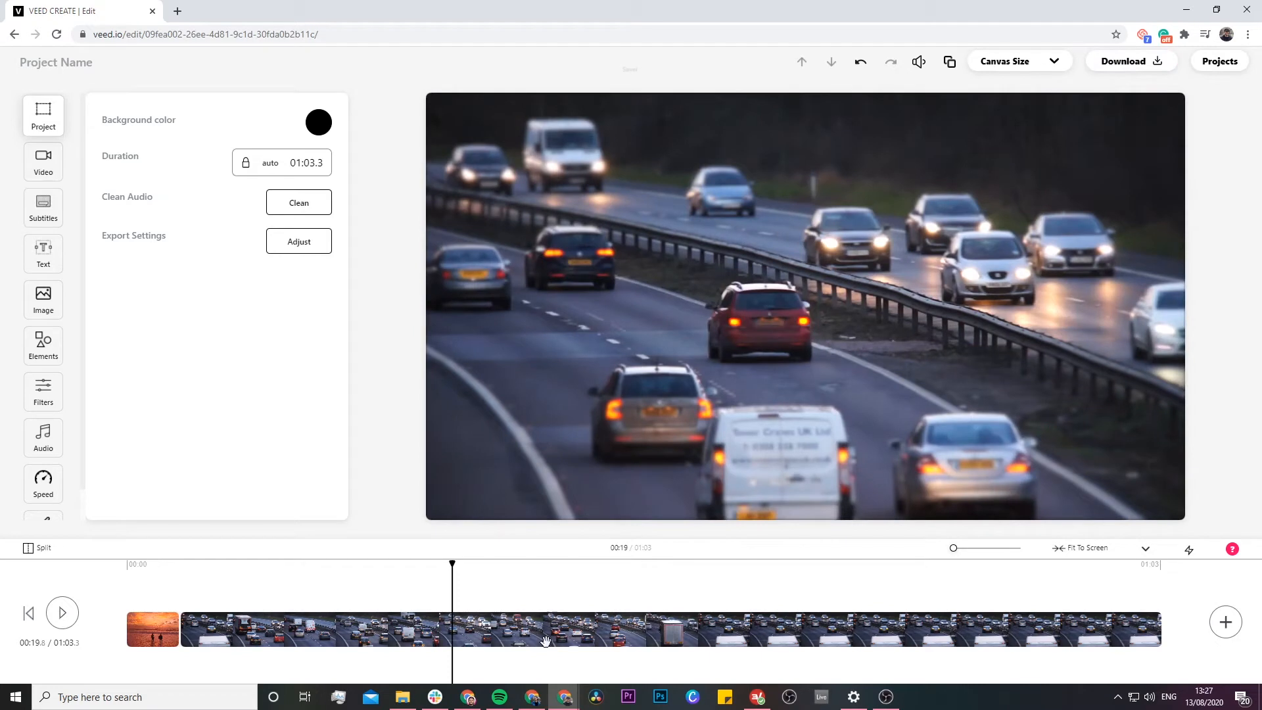
Trim the end of the traffic clip so the project lasts about 7.3 seconds, playing the clip to check the cut
{"action": "left_click", "coordinate": [555, 629]}
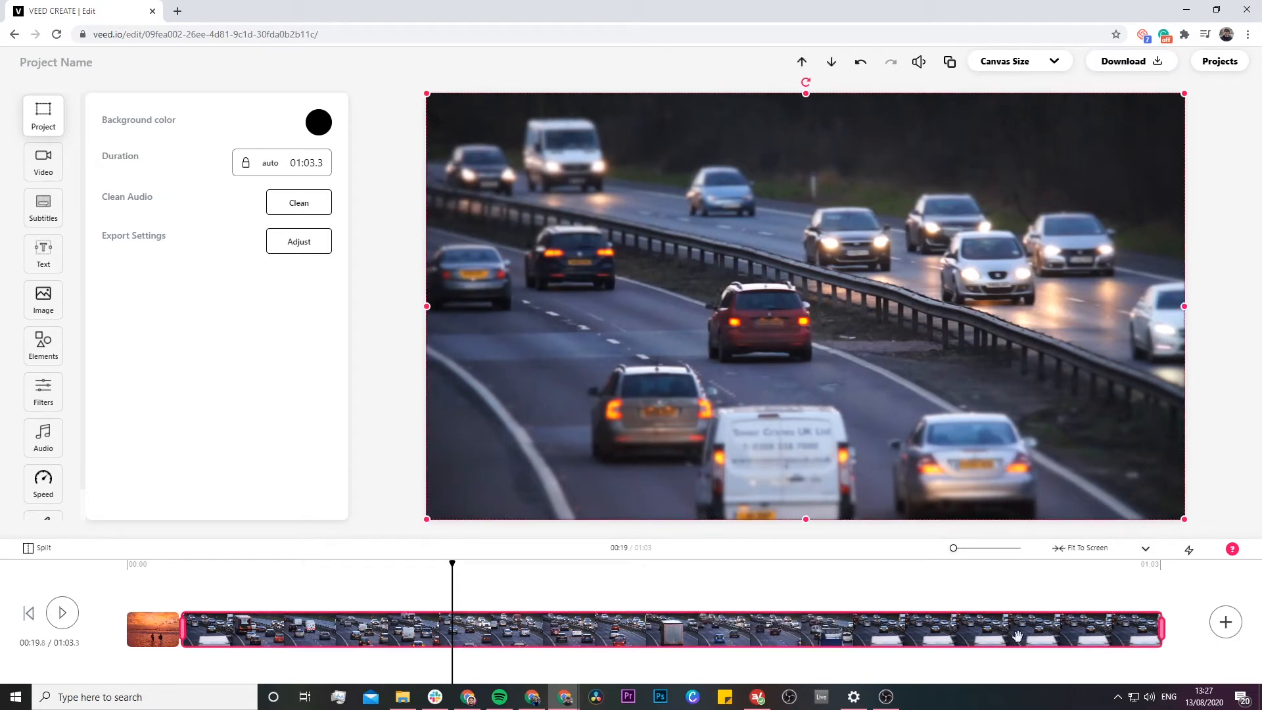
{"action": "left_click_drag", "start_coordinate": [1162, 629], "coordinate": [255, 628]}
{"action": "left_click", "coordinate": [183, 570]}
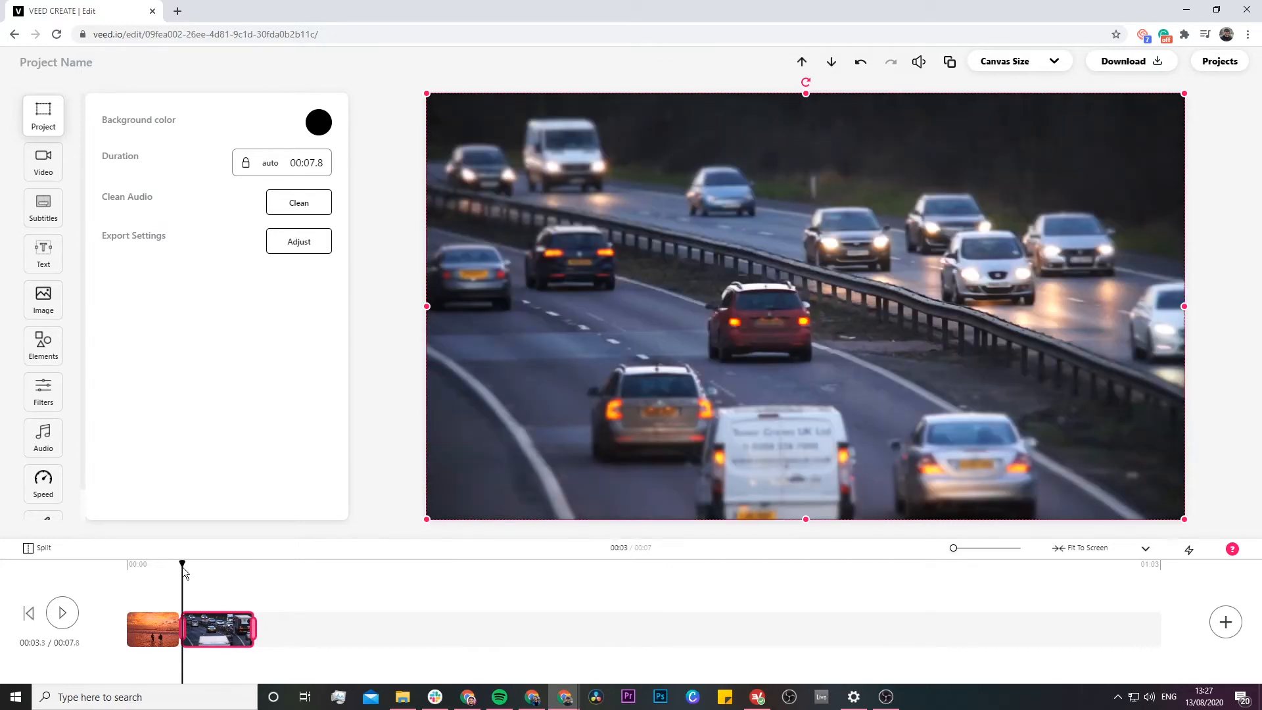
{"action": "left_click", "coordinate": [64, 613]}
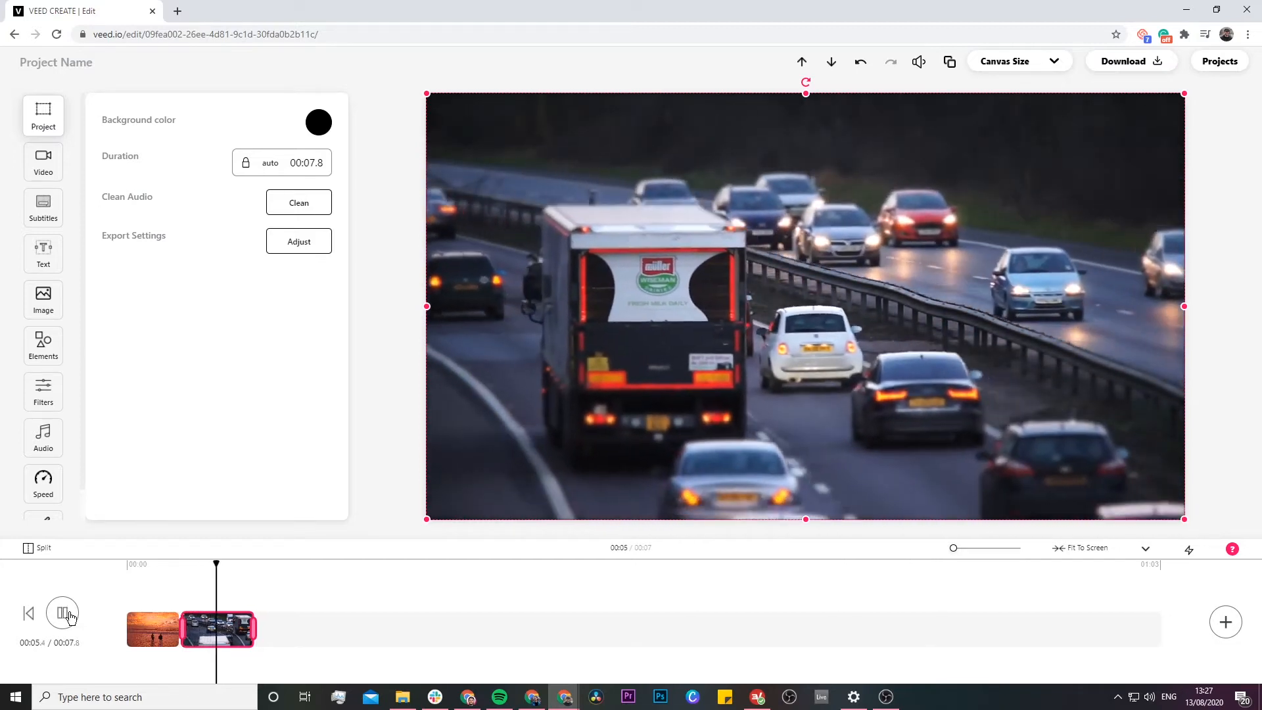
{"action": "left_click", "coordinate": [63, 614]}
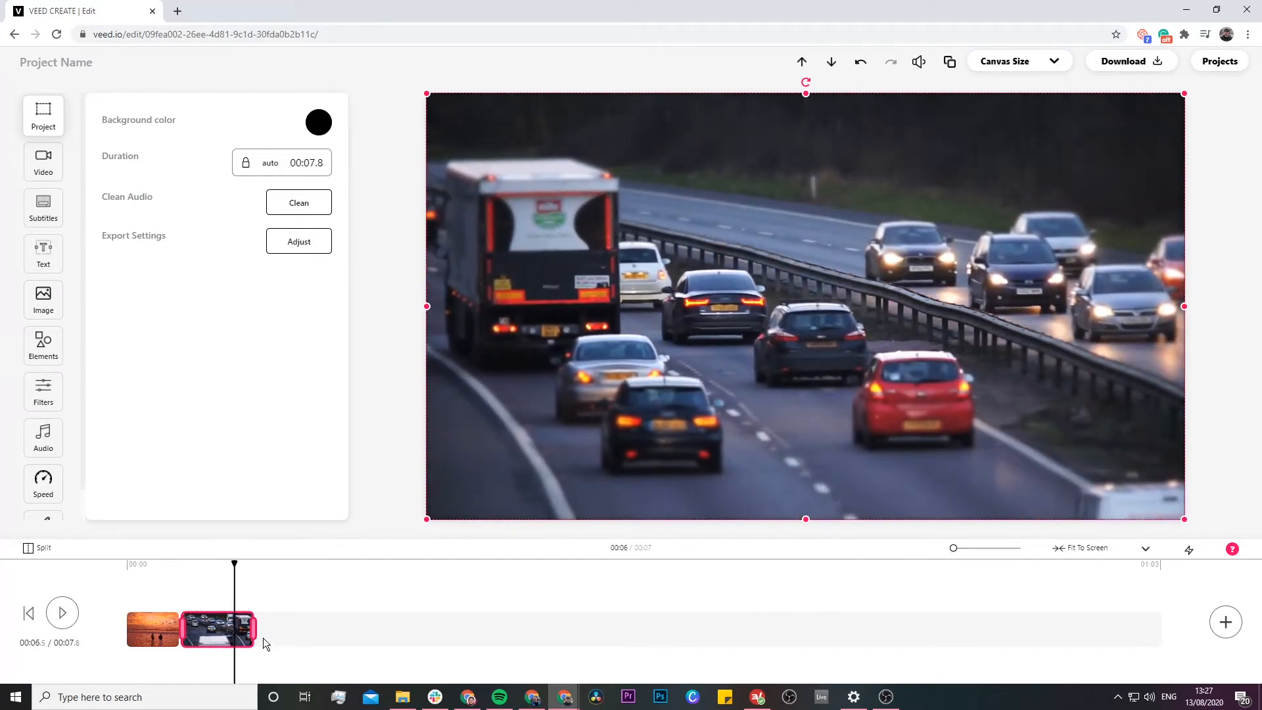
{"action": "left_click_drag", "start_coordinate": [257, 628], "coordinate": [246, 628]}
Add Pasta clip.mp4 after the traffic clip and shorten it so the project lasts about 12.0 seconds
{"action": "left_click", "coordinate": [1226, 622]}
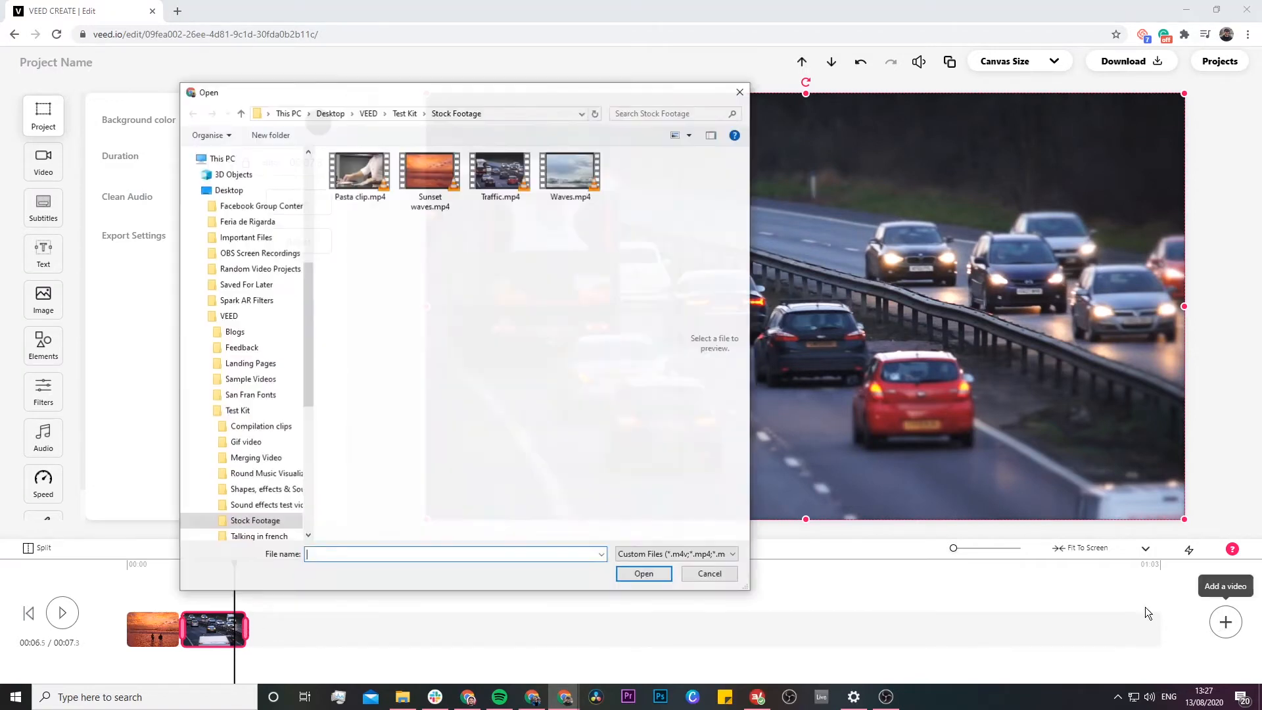
{"action": "left_click", "coordinate": [362, 176]}
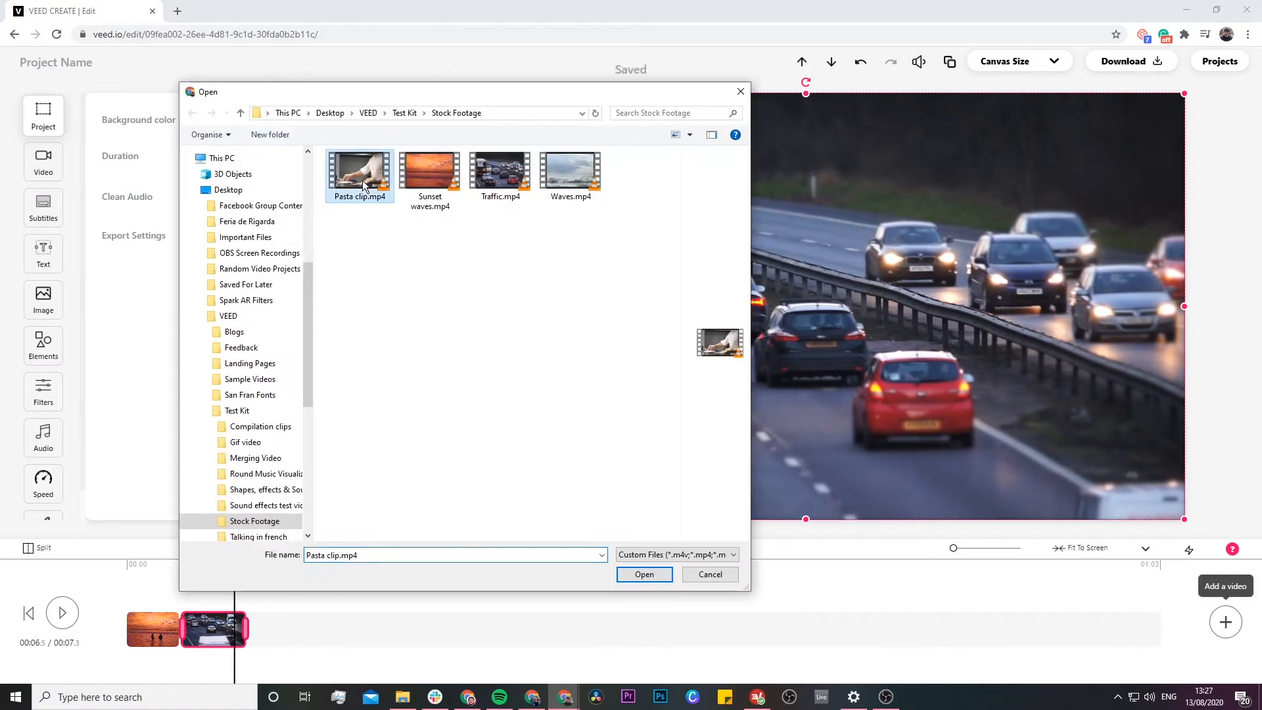
{"action": "left_click", "coordinate": [644, 574]}
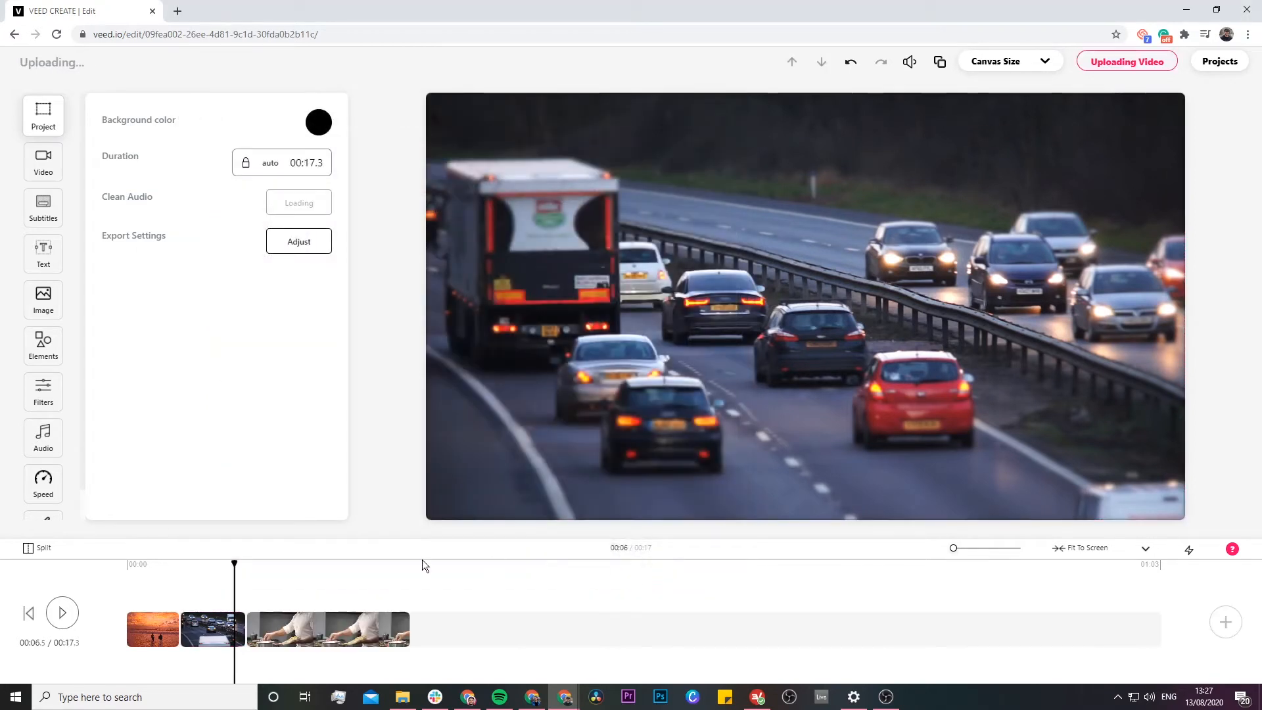
{"action": "left_click_drag", "start_coordinate": [255, 629], "coordinate": [326, 629]}
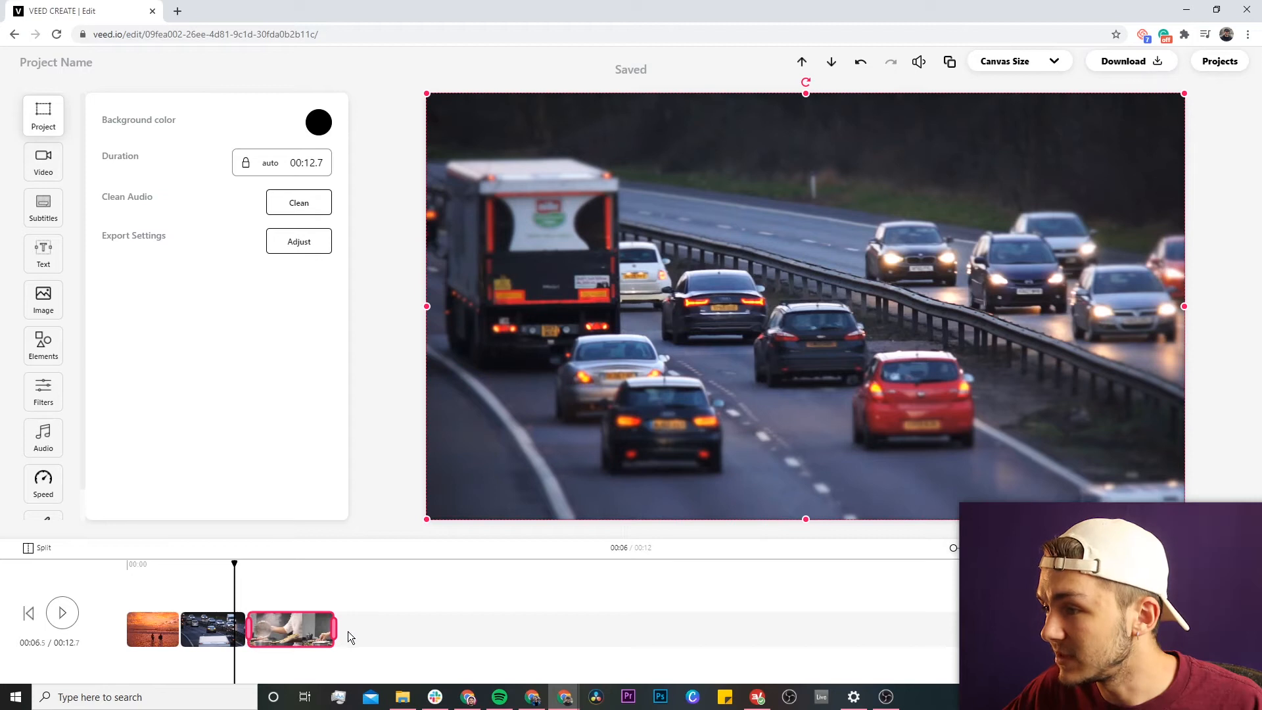
{"action": "left_click_drag", "start_coordinate": [334, 630], "coordinate": [325, 630]}
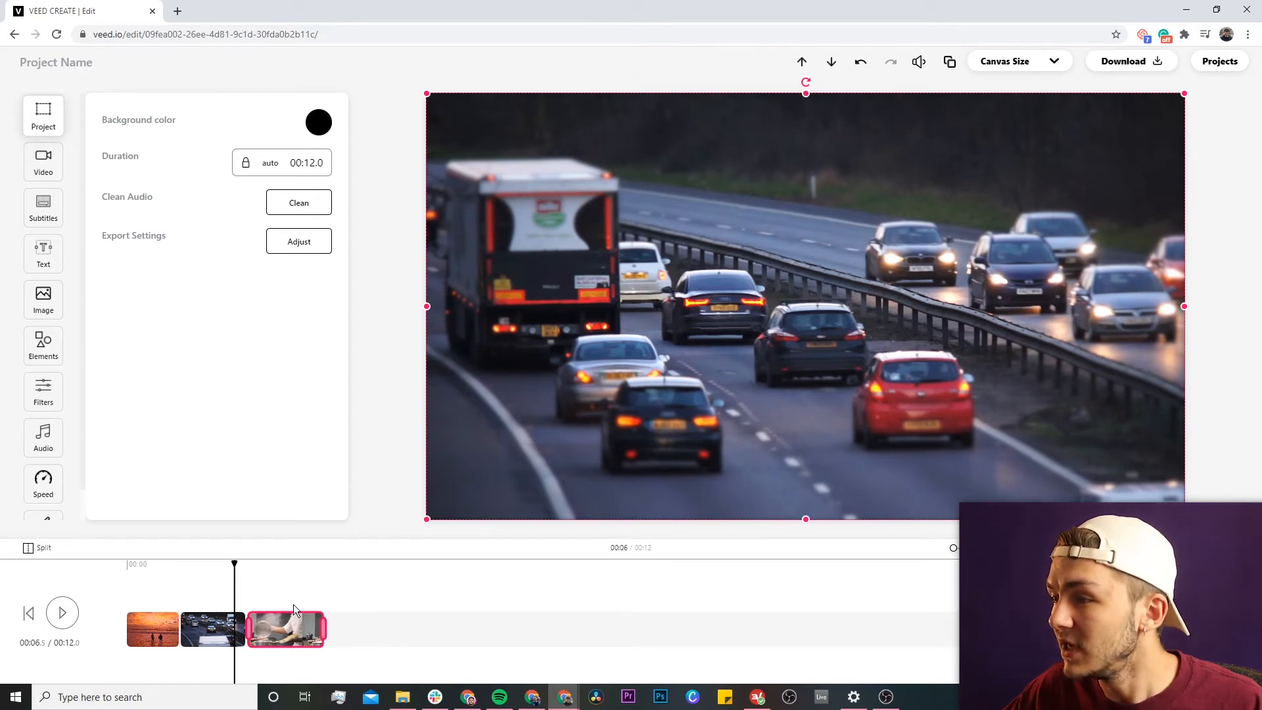
Fit the timeline to the project's length and split the pasta clip at about 9.3 seconds
{"action": "left_click_drag", "start_coordinate": [243, 564], "coordinate": [155, 569]}
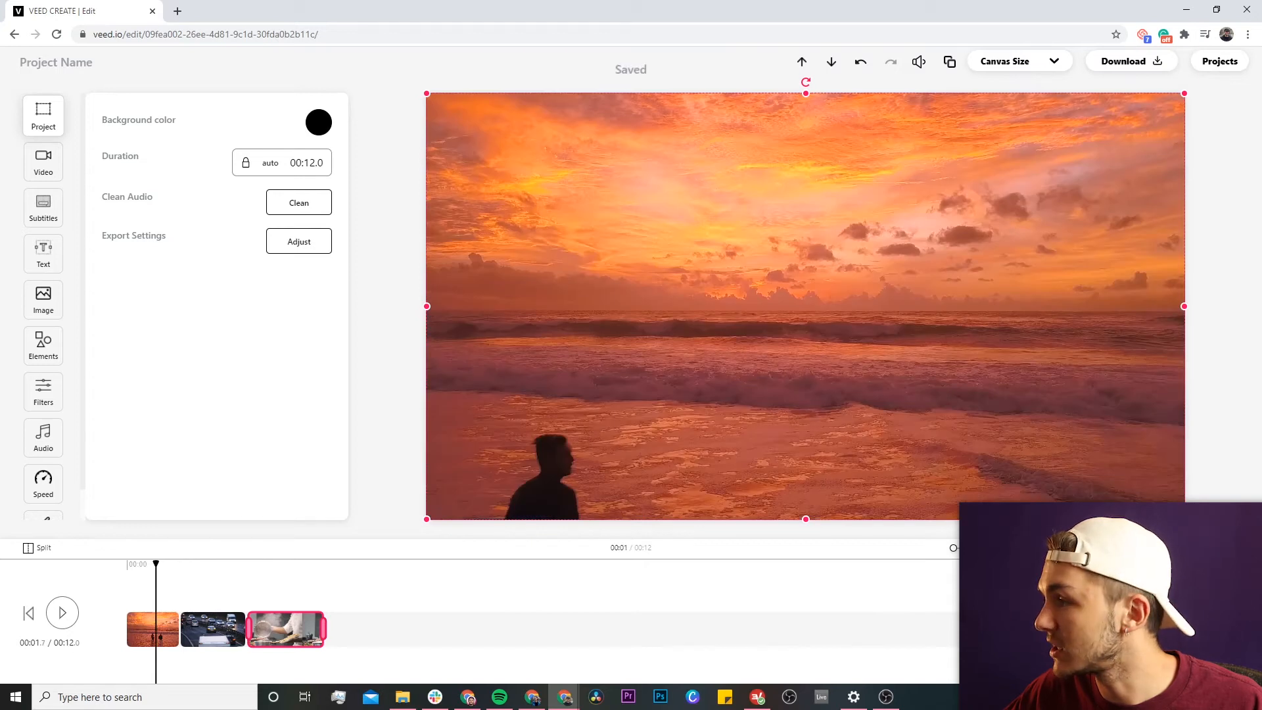
{"action": "left_click", "coordinate": [1226, 548]}
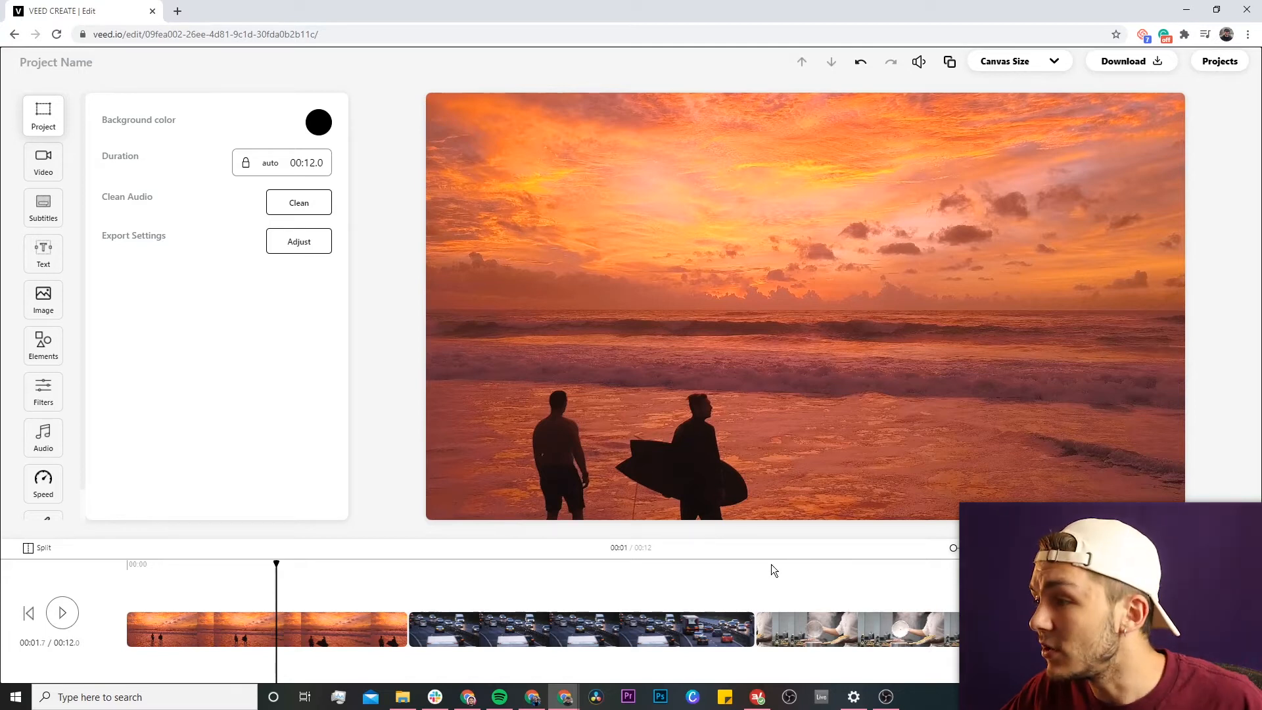
{"action": "left_click", "coordinate": [874, 564]}
{"action": "left_click", "coordinate": [895, 633]}
{"action": "left_click_drag", "start_coordinate": [777, 564], "coordinate": [929, 564]}
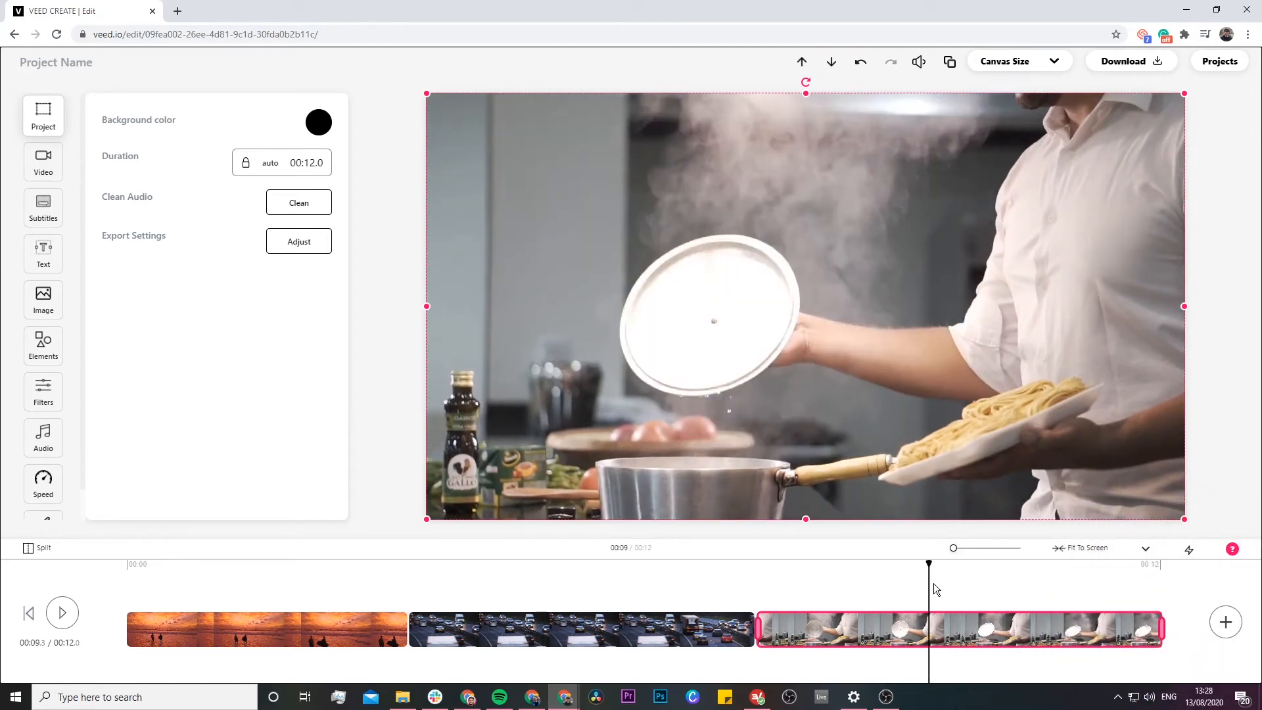
{"action": "left_click", "coordinate": [29, 549]}
Split the second piece of the pasta clip at about 10.7 seconds and select the resulting middle piece
{"action": "left_click", "coordinate": [985, 566]}
{"action": "left_click", "coordinate": [1015, 614]}
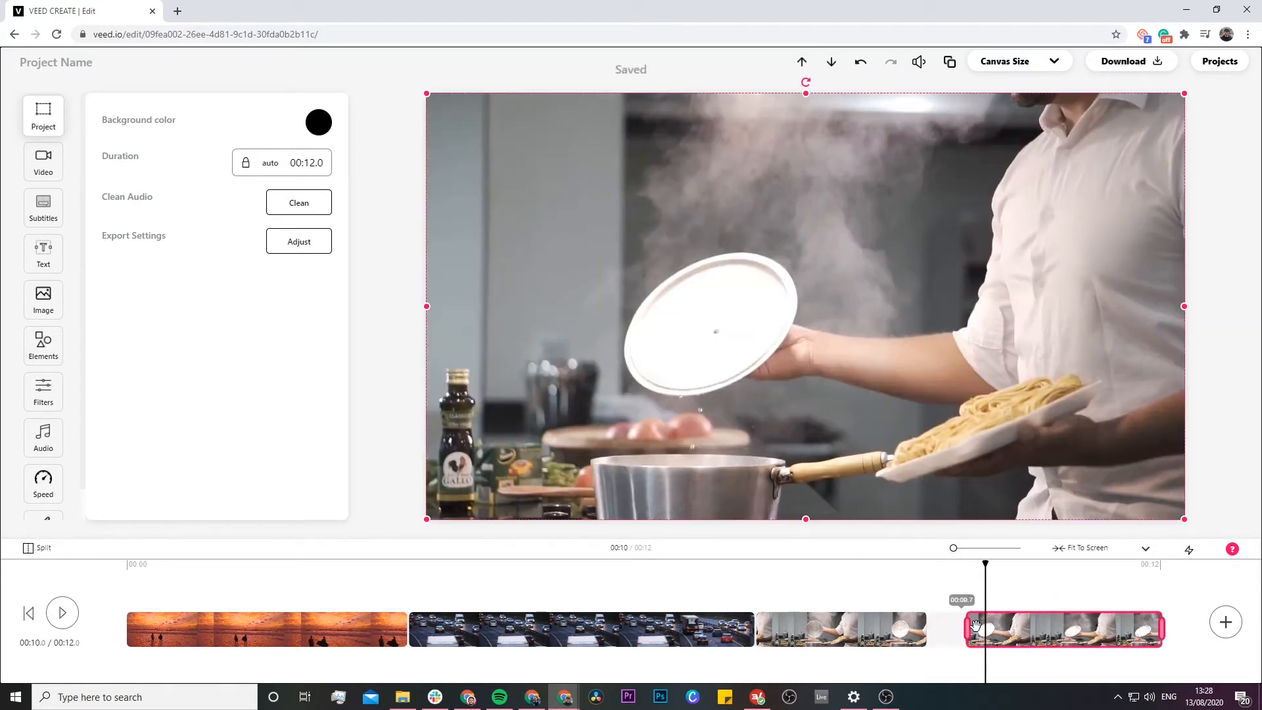
{"action": "left_click", "coordinate": [1050, 567]}
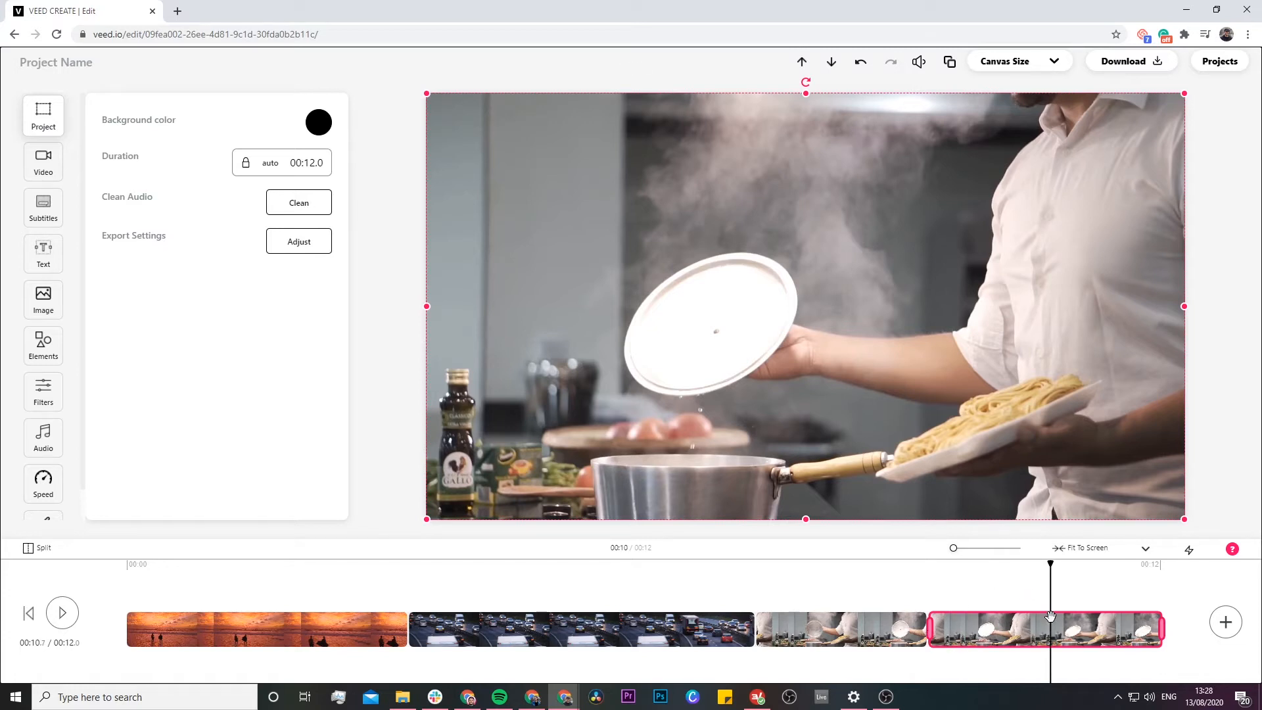
{"action": "left_click", "coordinate": [43, 544]}
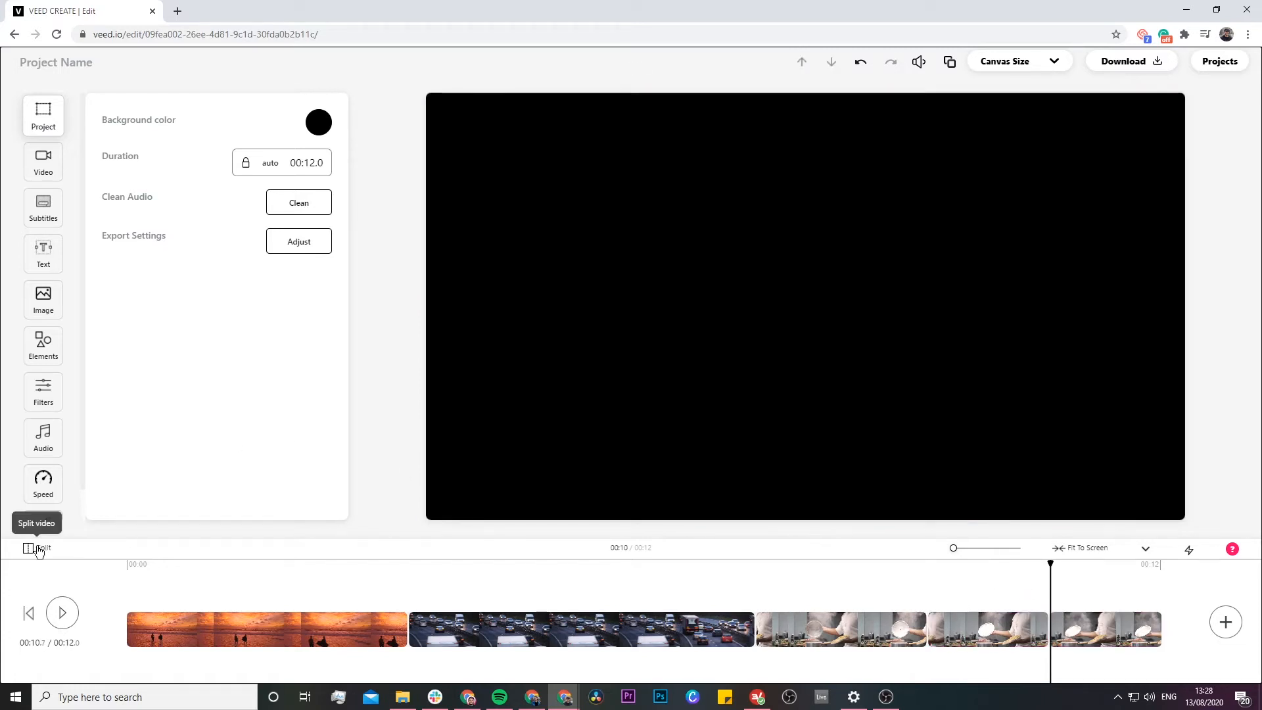
{"action": "left_click", "coordinate": [953, 626]}
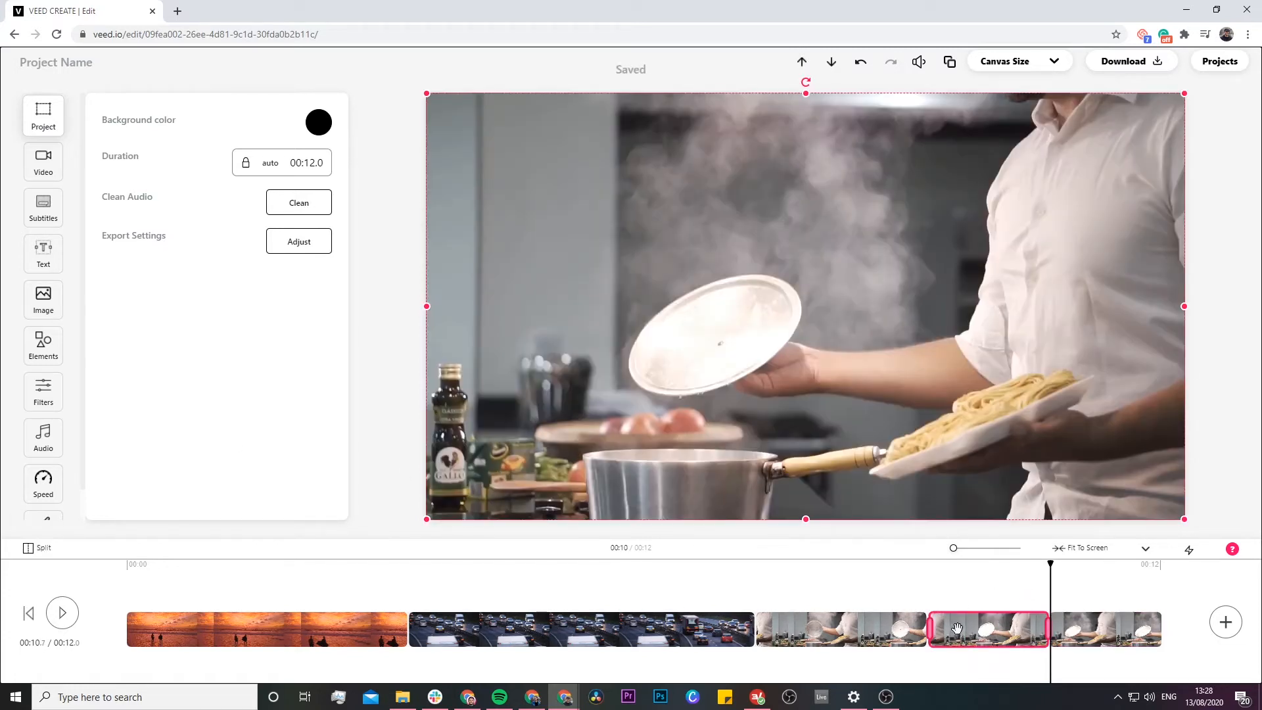
Delete the selected middle piece of the pasta clip and return the playhead to about 0.8 seconds in the sunset clip
{"action": "mouse_move", "coordinate": [954, 626]}
{"action": "left_mouse_down"}
{"action": "mouse_move", "coordinate": [1094, 635]}
{"action": "mouse_move", "coordinate": [986, 648]}
{"action": "mouse_move", "coordinate": [934, 619]}
{"action": "left_mouse_up"}
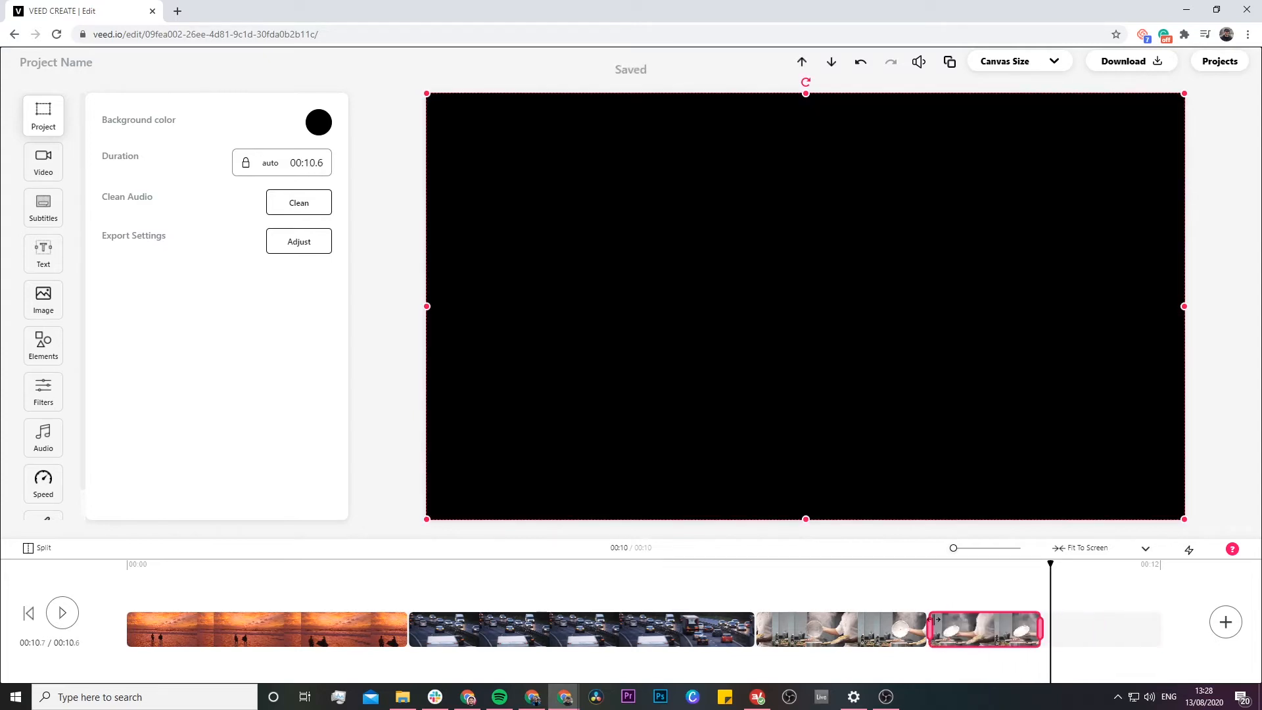
{"action": "left_click", "coordinate": [904, 576]}
{"action": "left_click", "coordinate": [197, 566]}
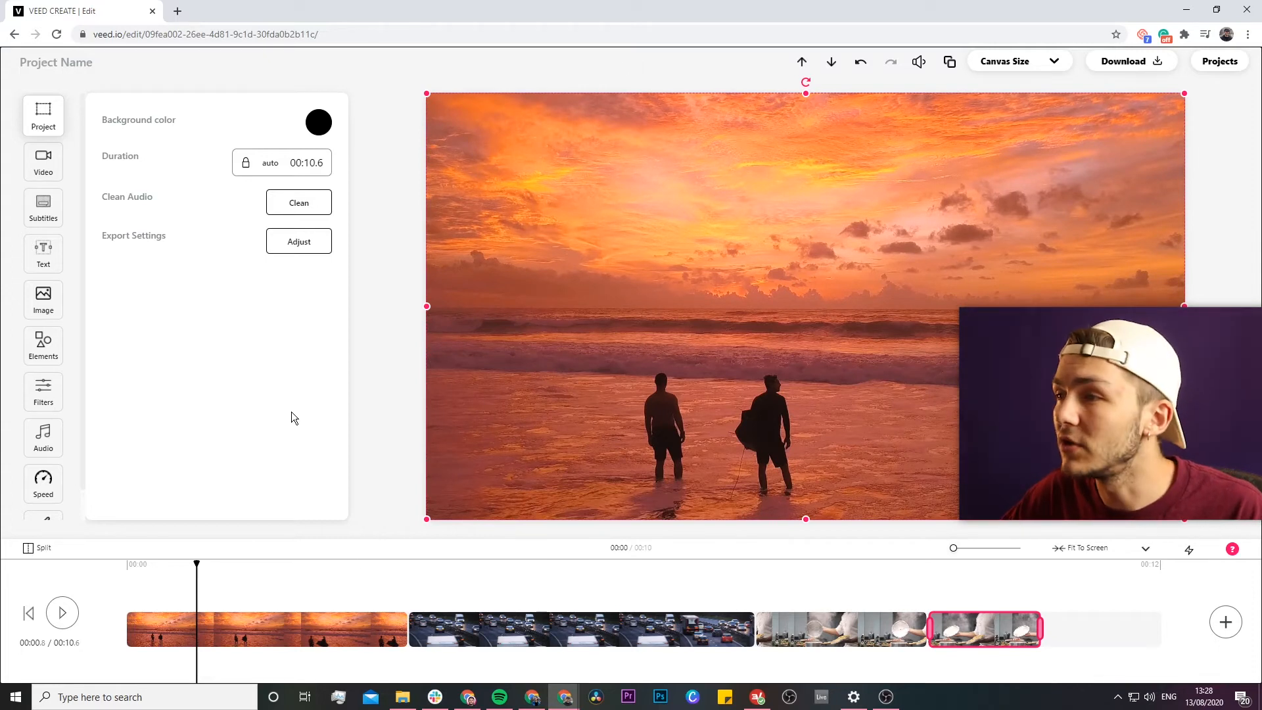
Upload The Rolling Stones - Sympathy For The Devil.mp3 from the Test Kit folder as the project's audio
{"action": "left_click", "coordinate": [46, 440]}
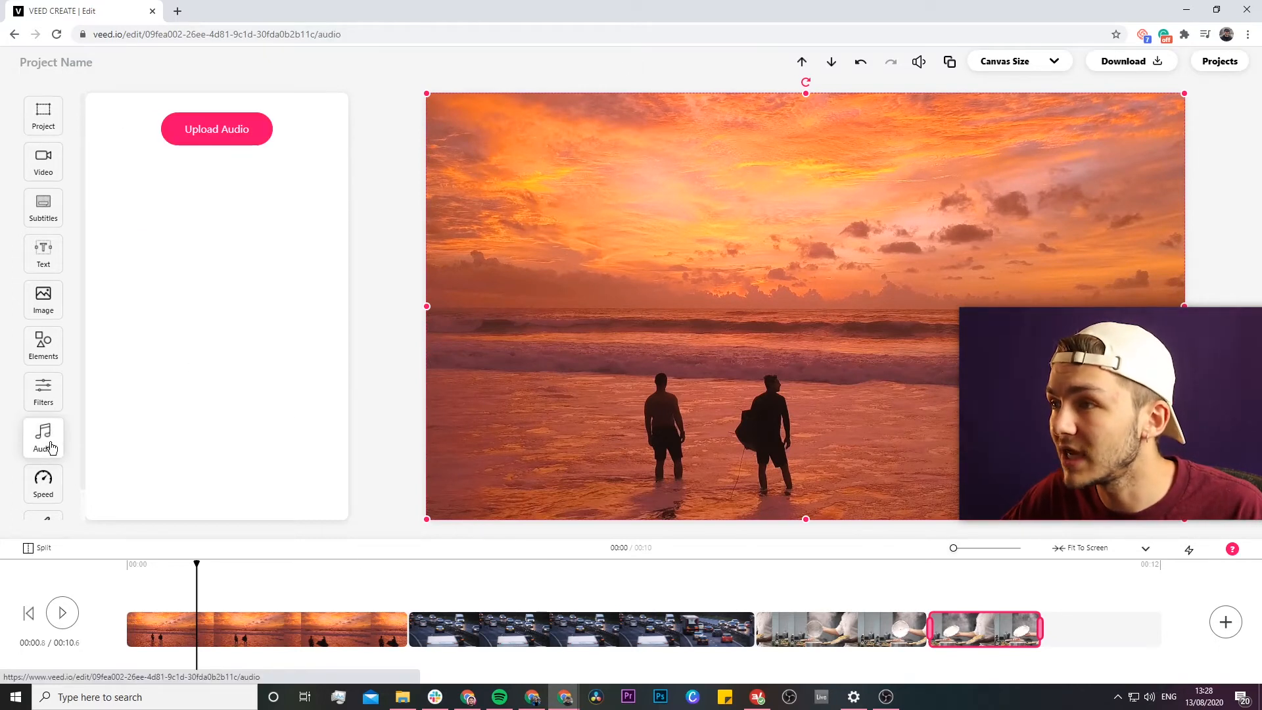
{"action": "left_click", "coordinate": [218, 131]}
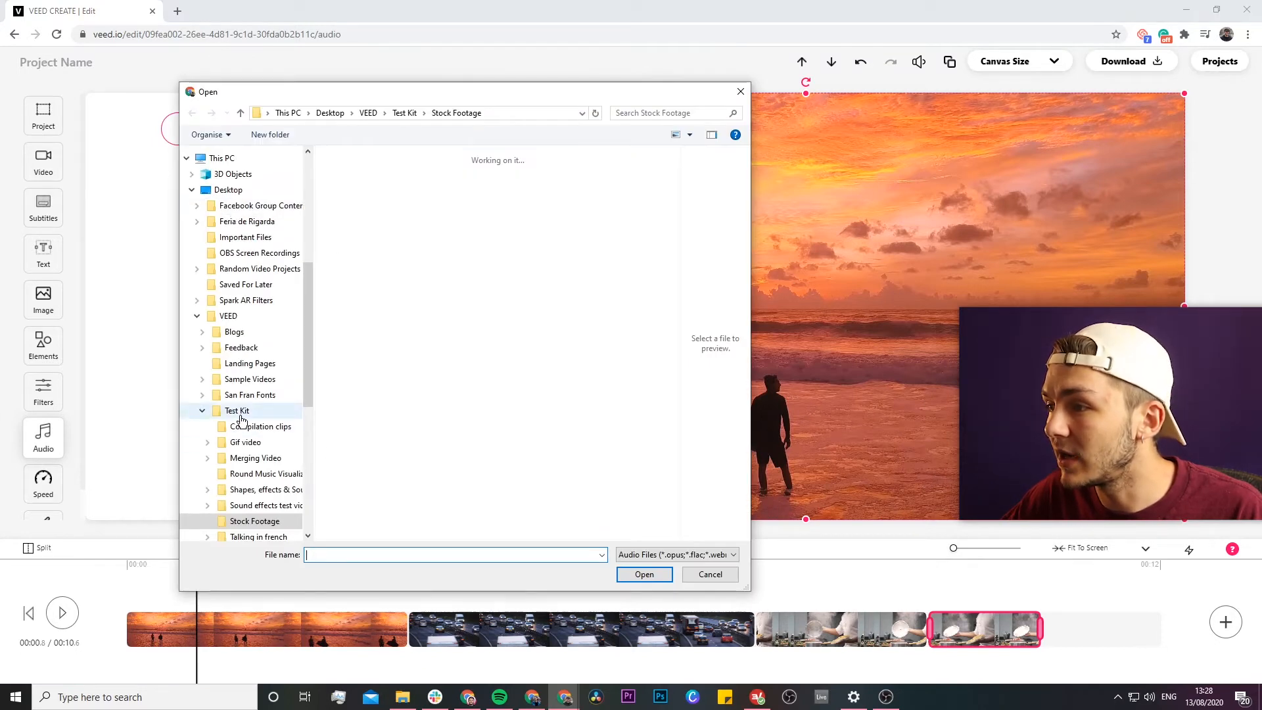
{"action": "left_click", "coordinate": [243, 373]}
{"action": "left_click", "coordinate": [369, 353]}
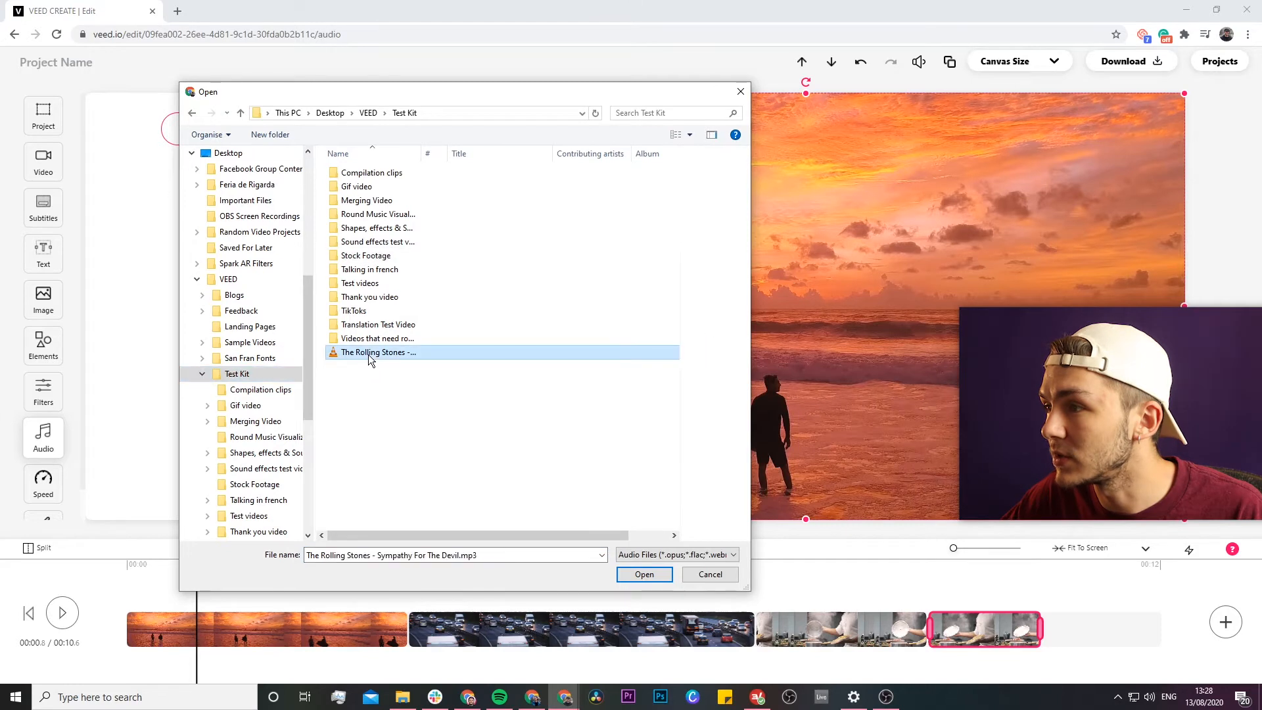
{"action": "left_click", "coordinate": [644, 574]}
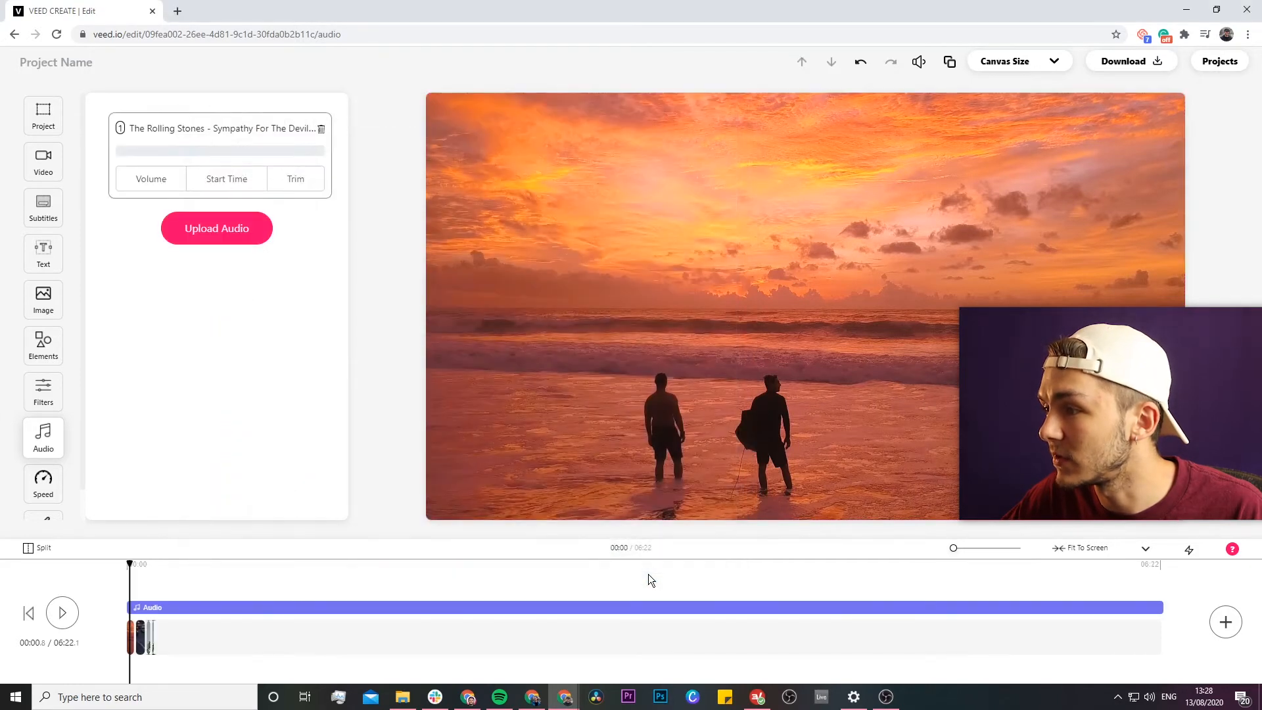
Trim the music track to end at 10.81 seconds and fit the timeline to the project's length
{"action": "left_click", "coordinate": [375, 605]}
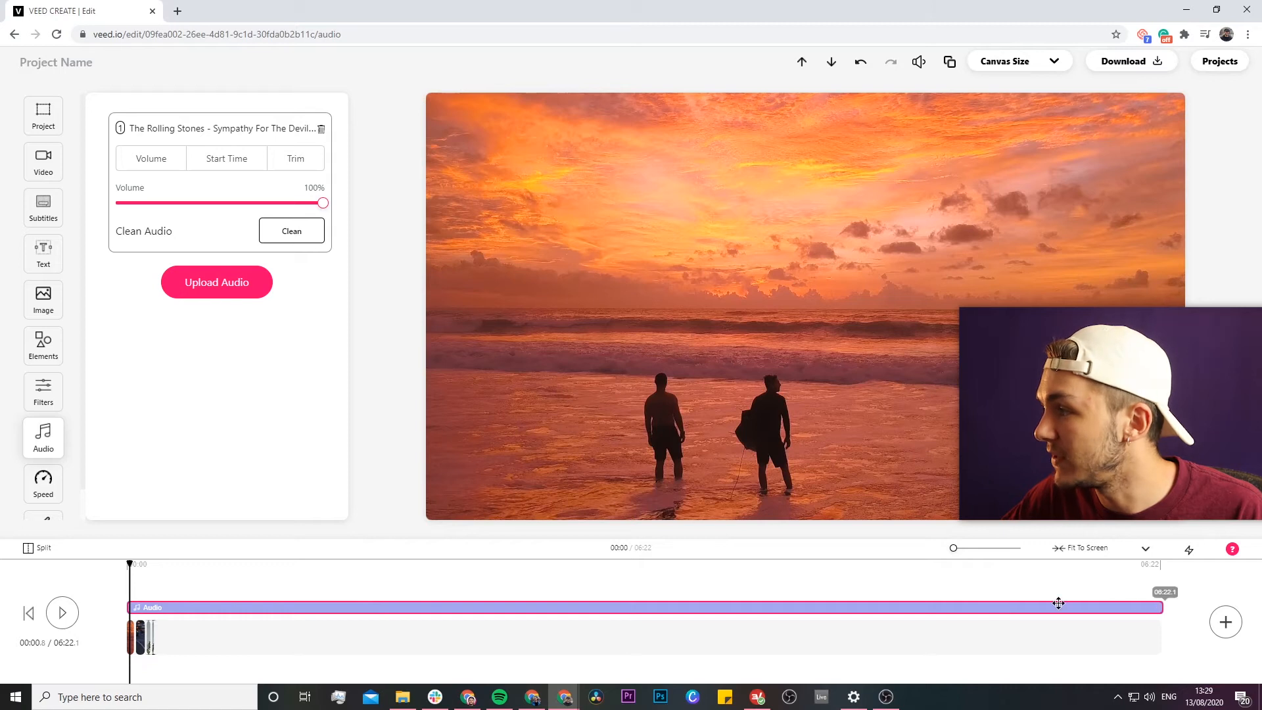
{"action": "left_click", "coordinate": [294, 162]}
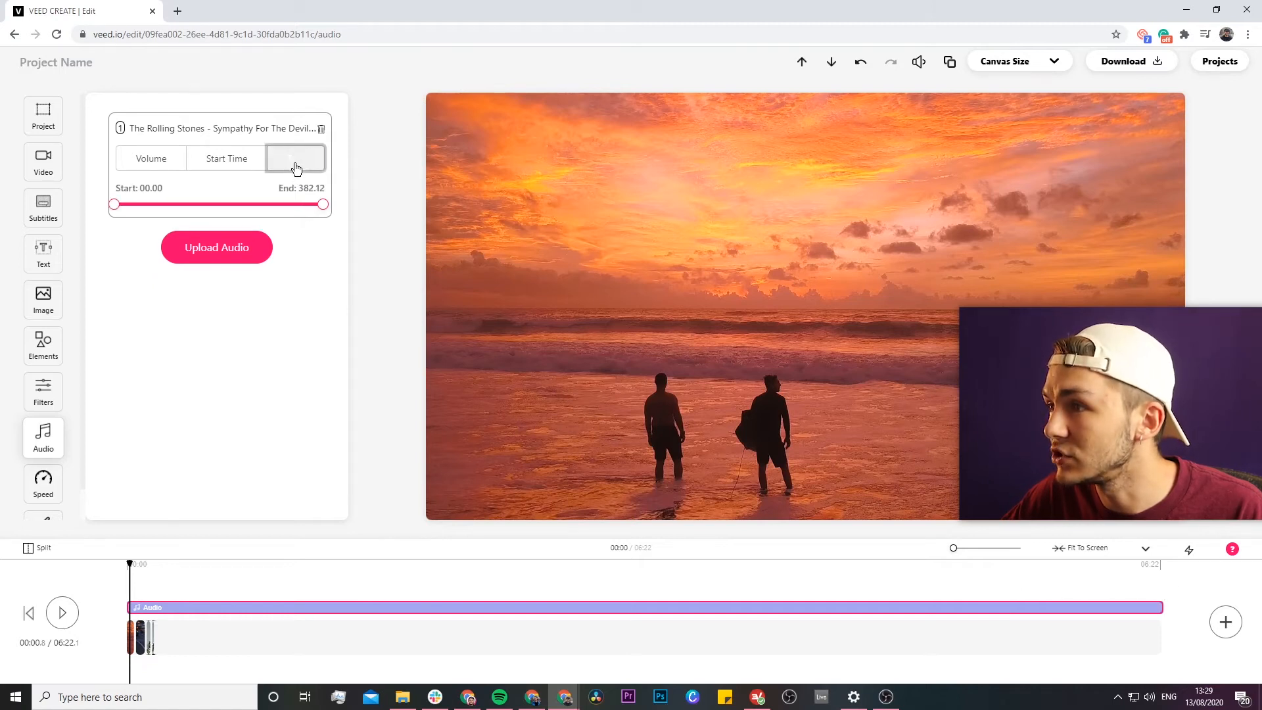
{"action": "left_click_drag", "start_coordinate": [321, 209], "coordinate": [121, 223]}
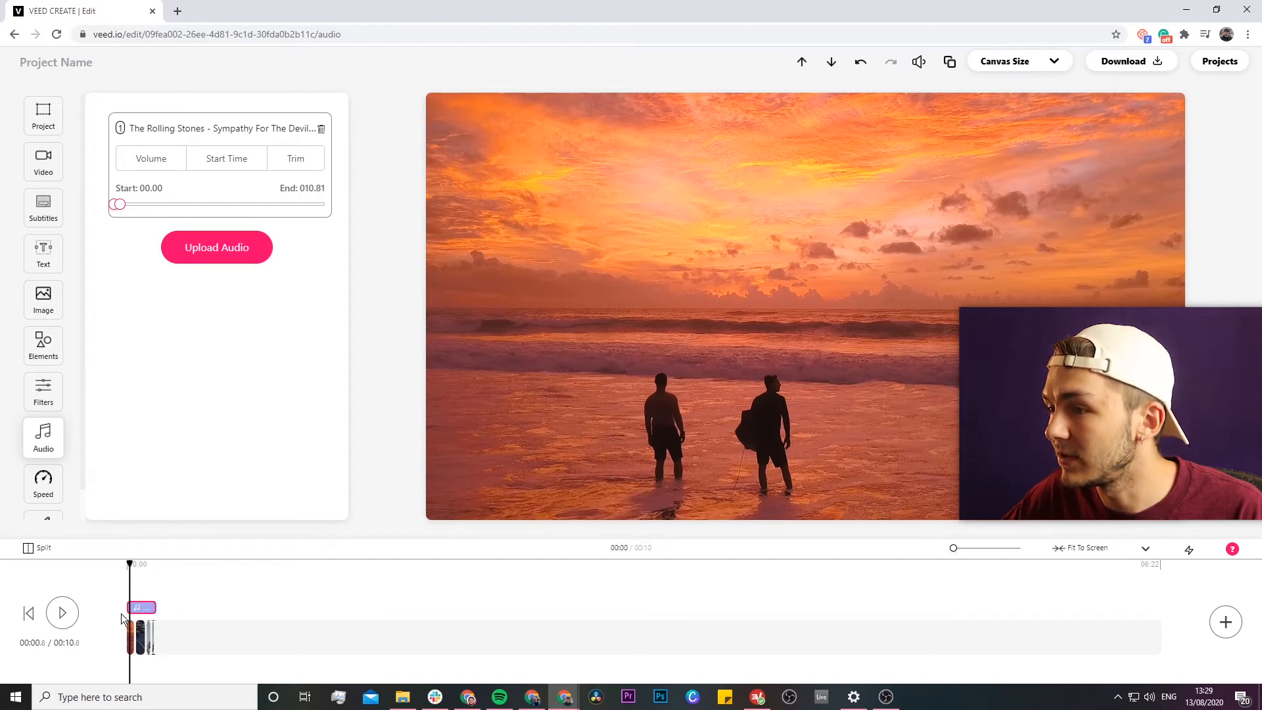
{"action": "left_click", "coordinate": [1074, 553]}
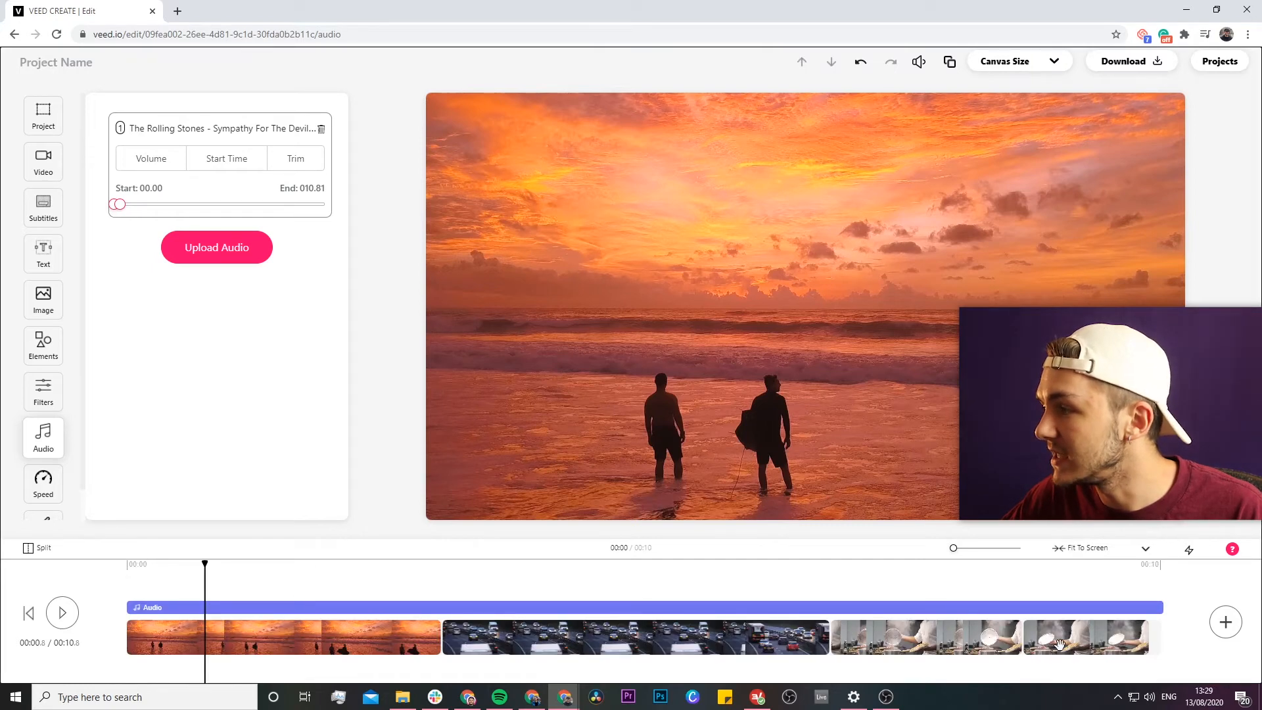
Play the opening of the video with its music and lower the music volume to 43%
{"action": "left_click", "coordinate": [62, 614]}
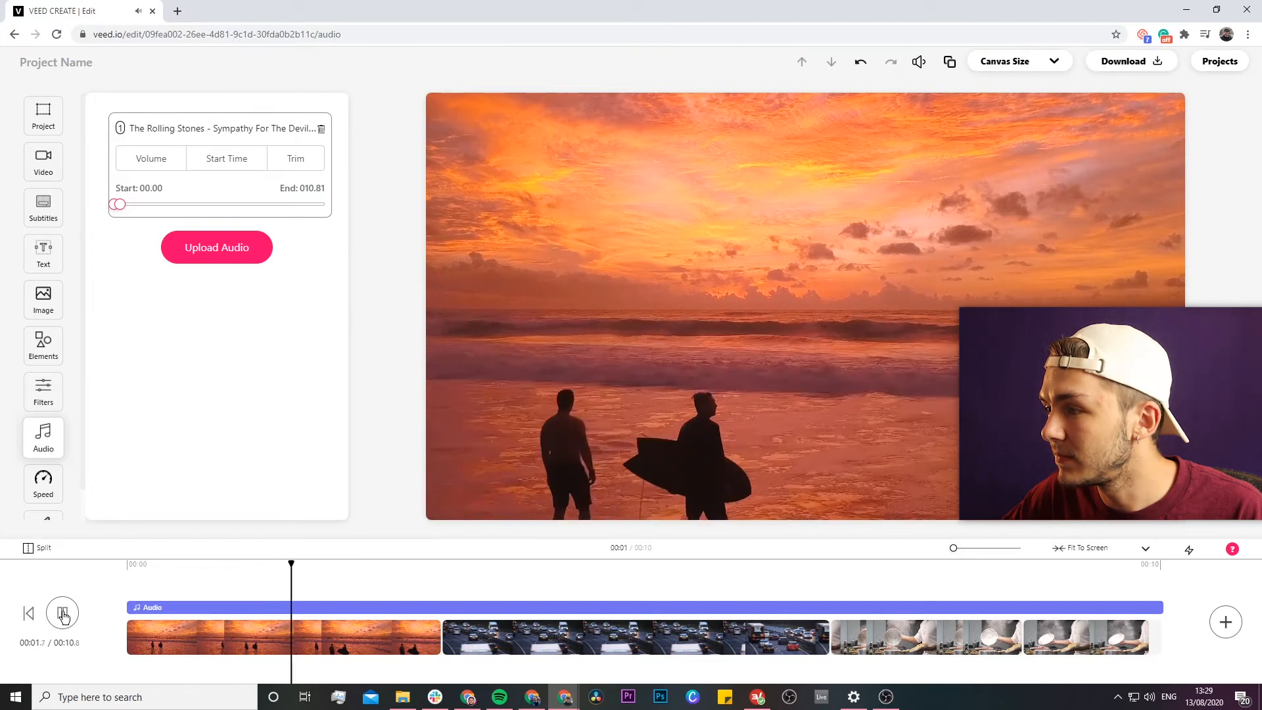
{"action": "left_click", "coordinate": [62, 614]}
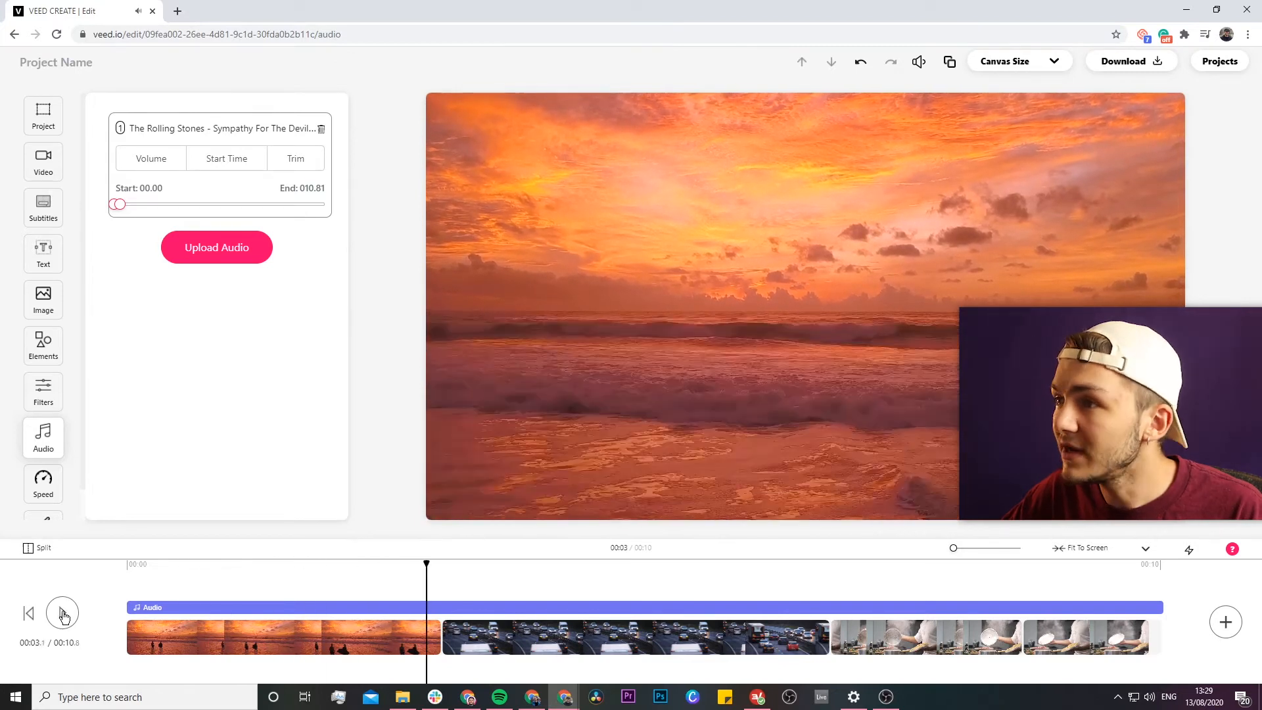
{"action": "left_click", "coordinate": [151, 159]}
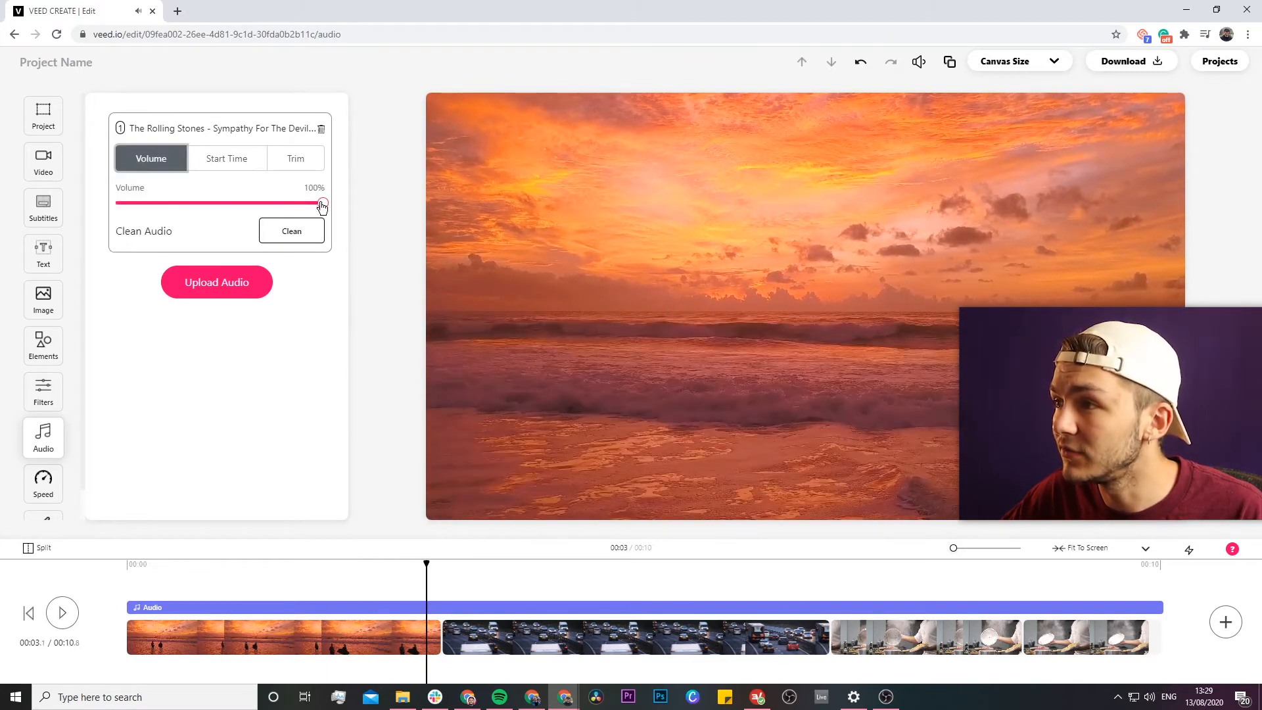
{"action": "left_click_drag", "start_coordinate": [322, 205], "coordinate": [209, 209]}
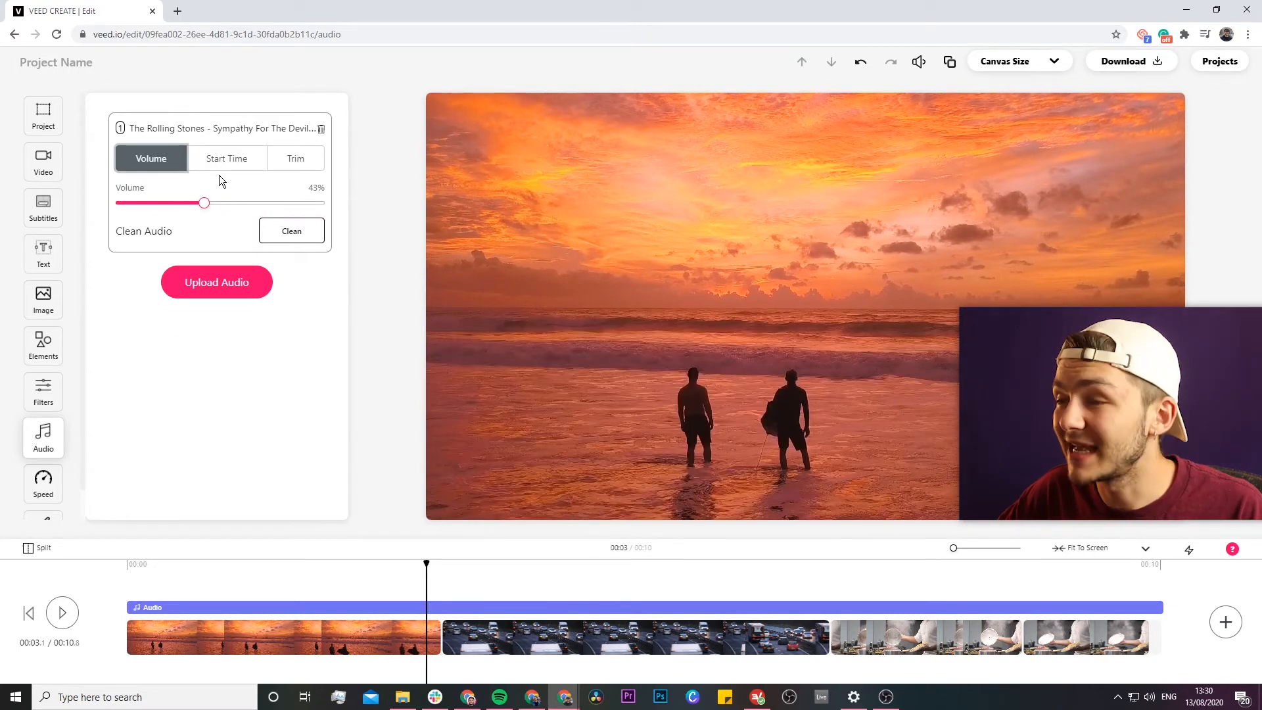
Add a text reading WELCOME over the sunset clip at the start of the video
{"action": "left_click", "coordinate": [153, 566]}
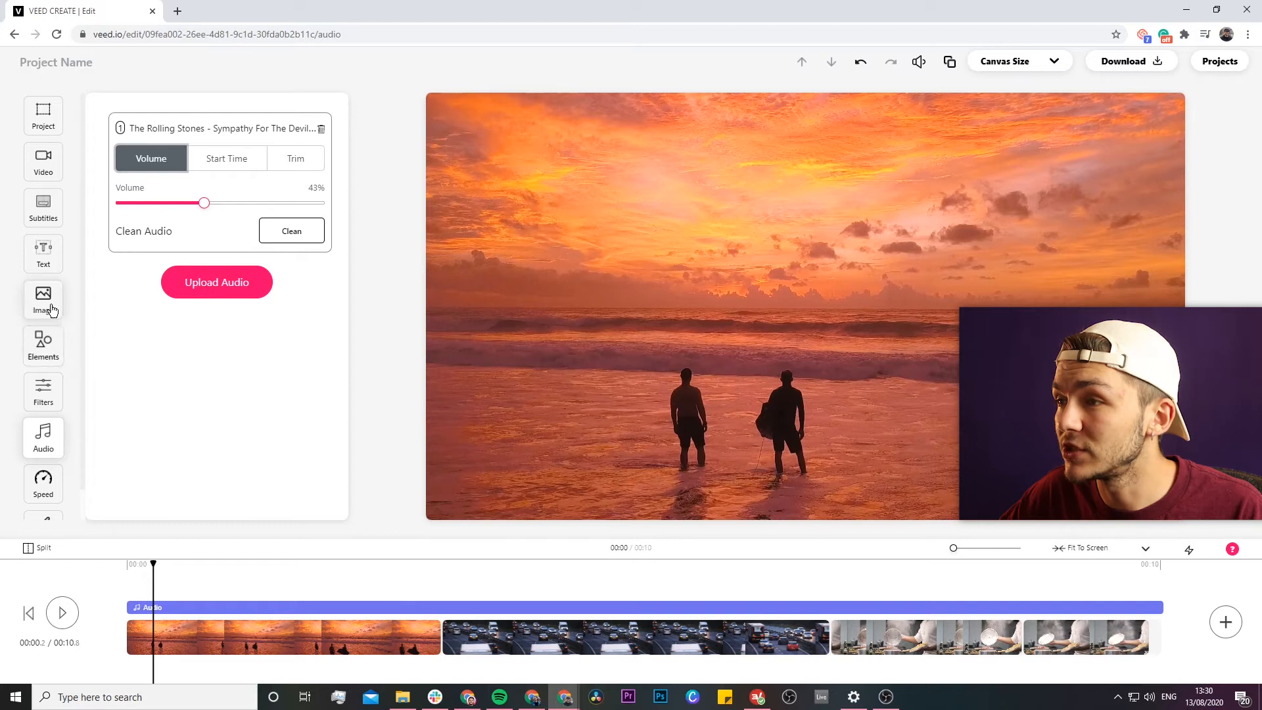
{"action": "left_click", "coordinate": [46, 249]}
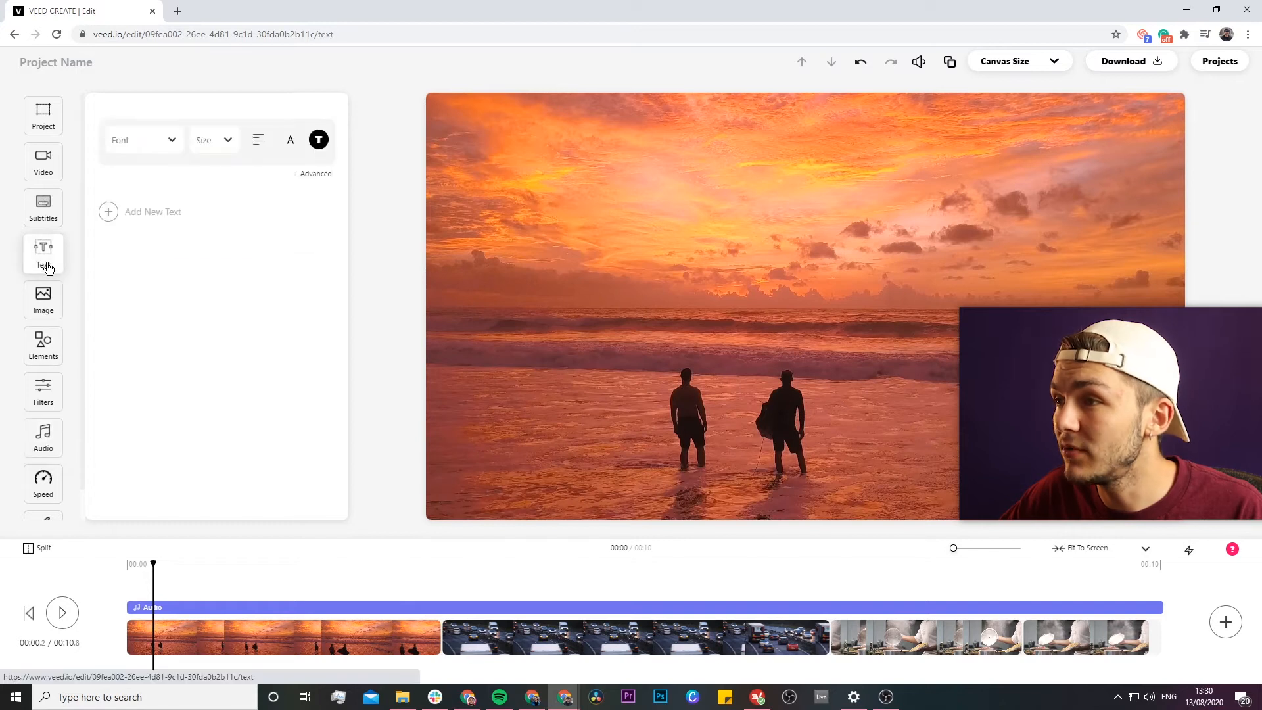
{"action": "left_click", "coordinate": [168, 211]}
{"action": "type", "text": "WELCOME"}
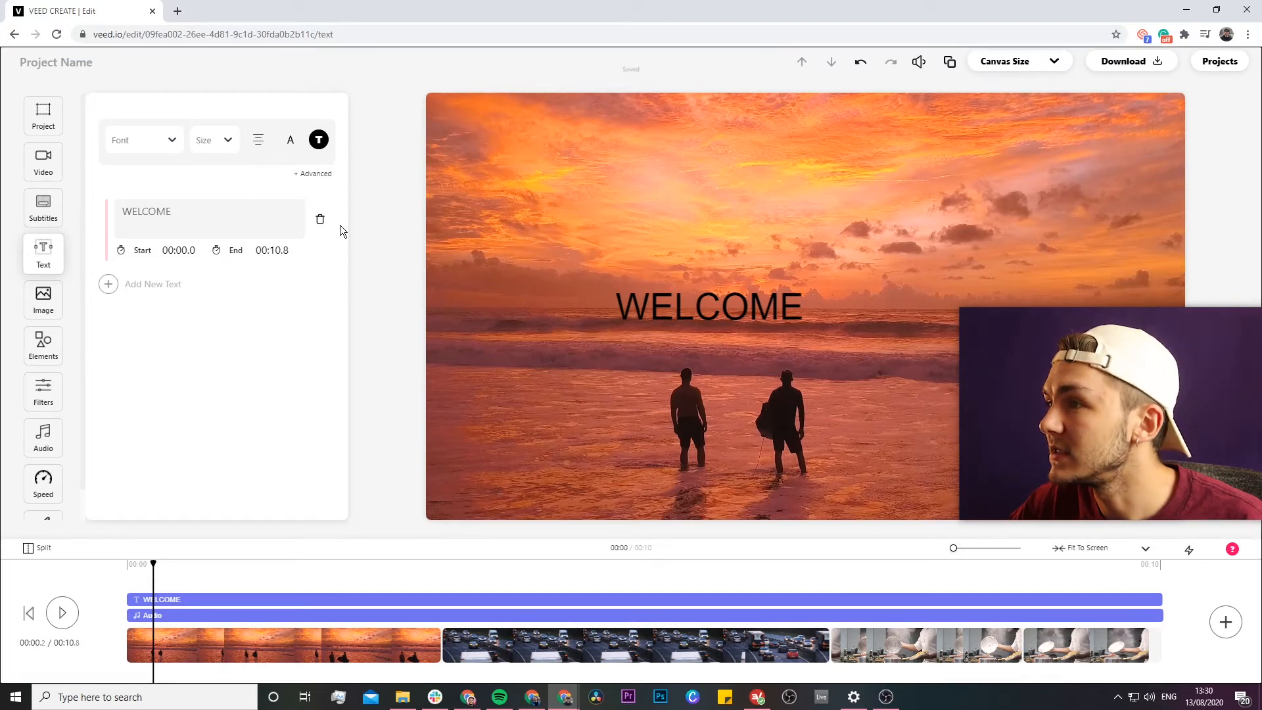
Center-align the WELCOME text and position its box on the vertical center line of the frame
{"action": "left_click", "coordinate": [671, 299]}
{"action": "left_click_drag", "start_coordinate": [685, 305], "coordinate": [752, 306]}
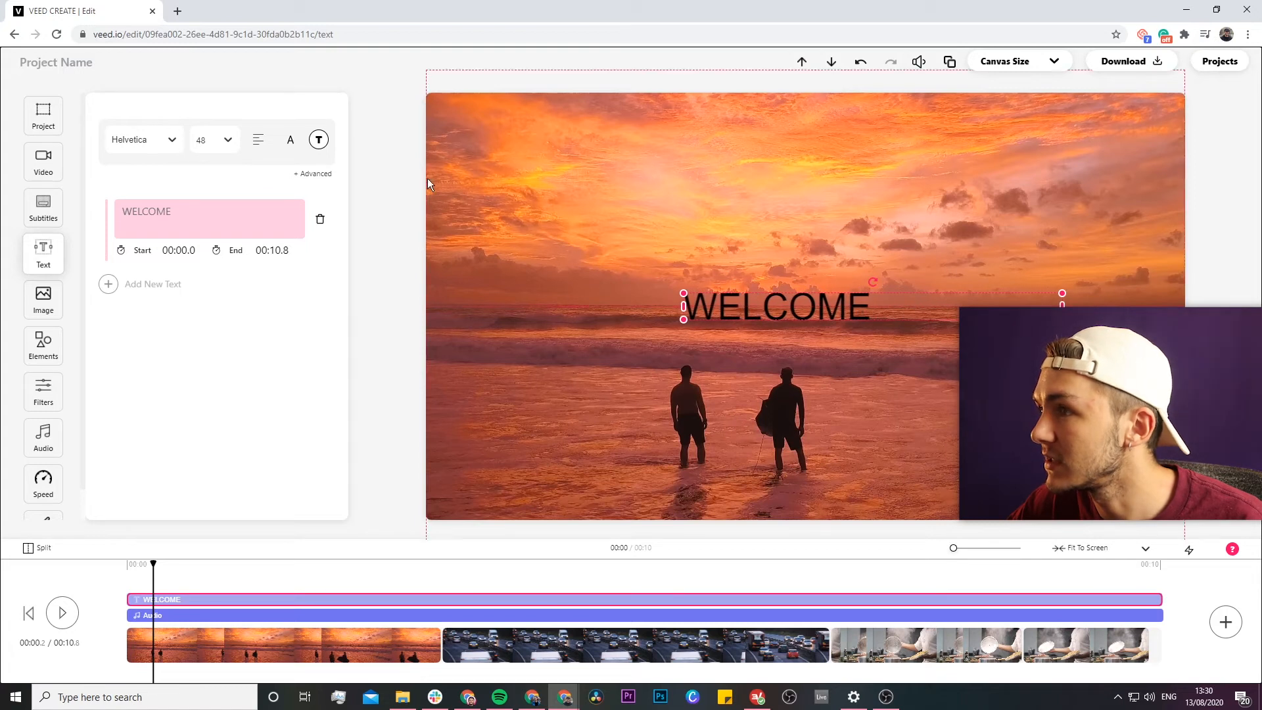
{"action": "left_click", "coordinate": [258, 140]}
{"action": "left_click_drag", "start_coordinate": [882, 307], "coordinate": [808, 314]}
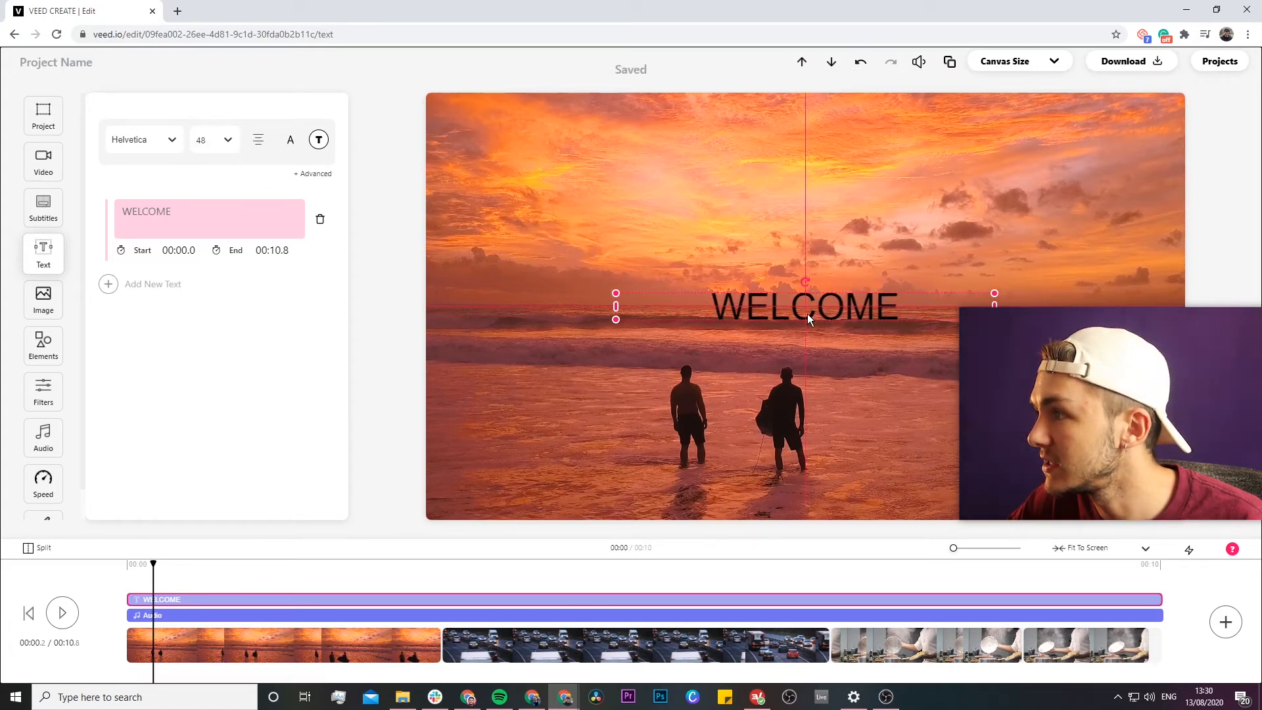
Format the WELCOME text in Anton, white (#FFFFFF), at size 96
{"action": "left_click", "coordinate": [176, 149]}
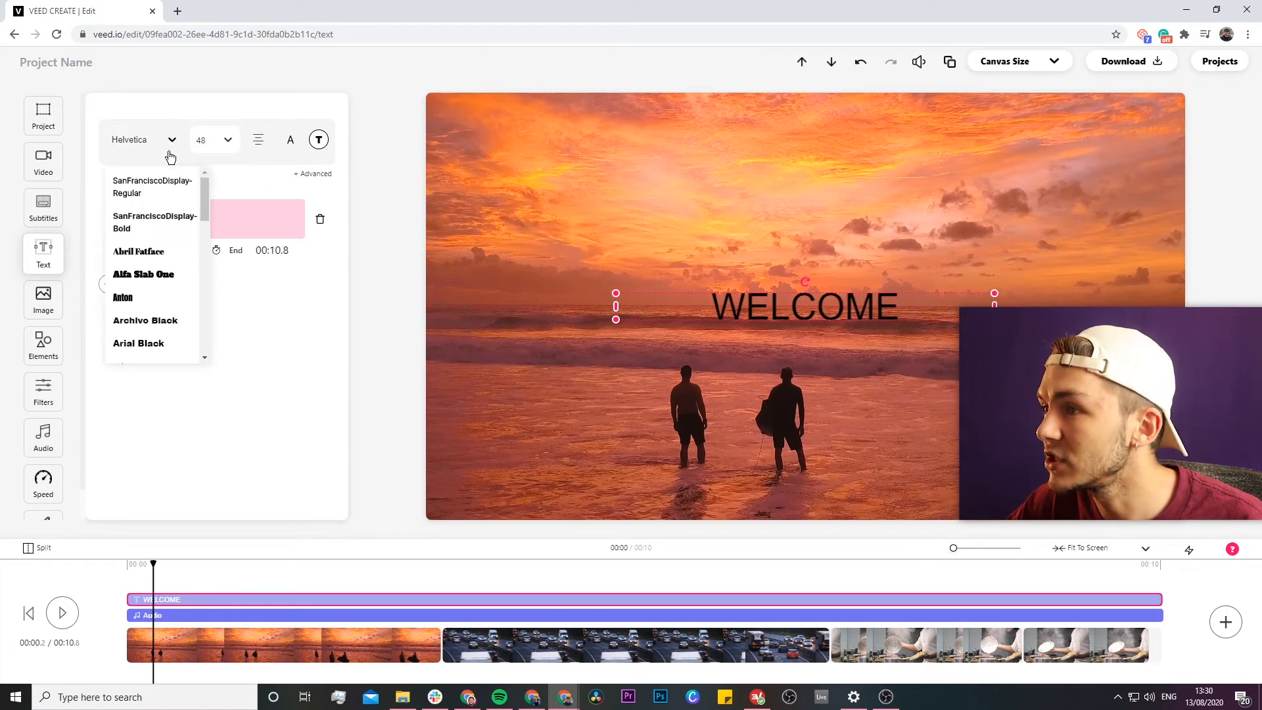
{"action": "left_click", "coordinate": [141, 296]}
{"action": "left_click", "coordinate": [319, 140]}
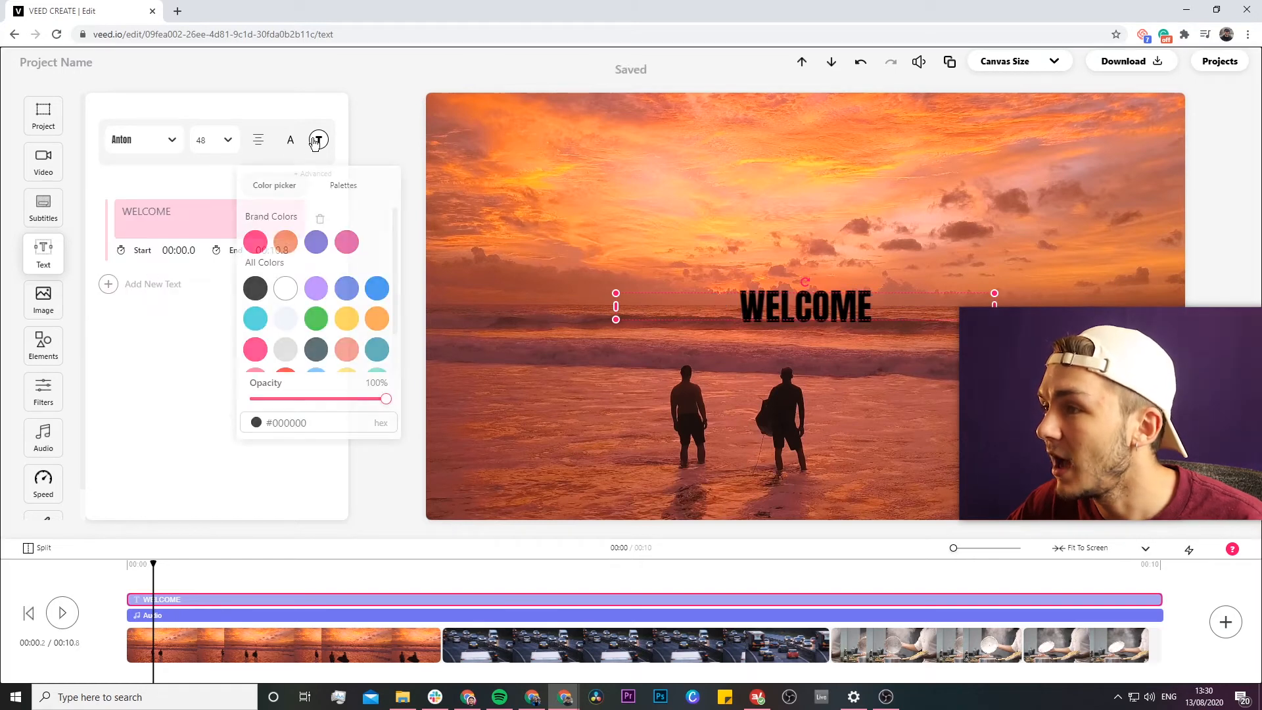
{"action": "left_click", "coordinate": [286, 289]}
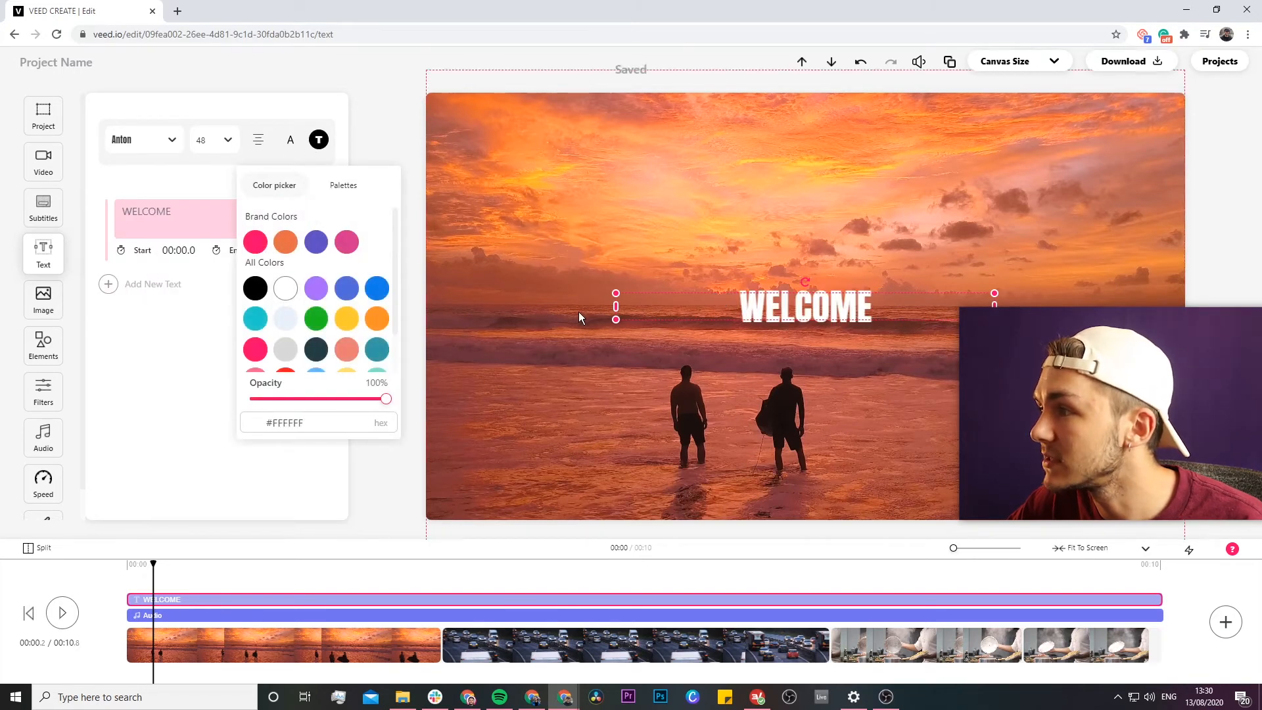
{"action": "left_click", "coordinate": [227, 140]}
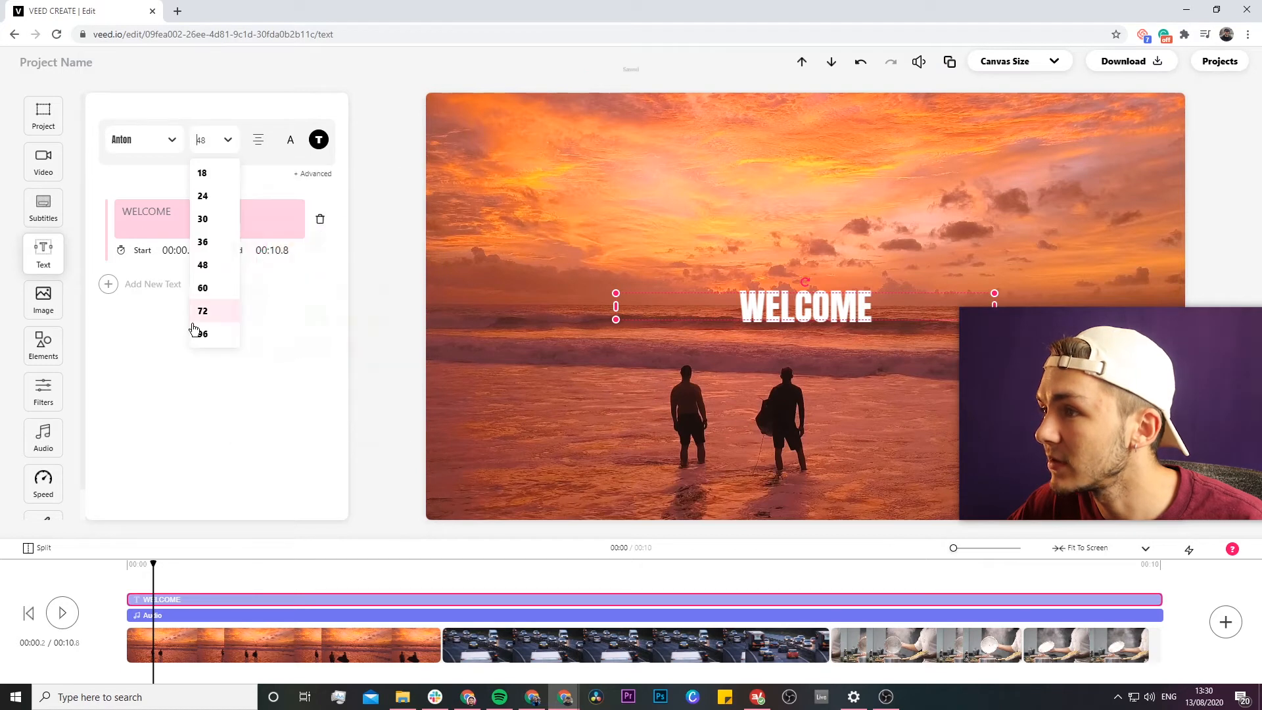
{"action": "left_click", "coordinate": [207, 334]}
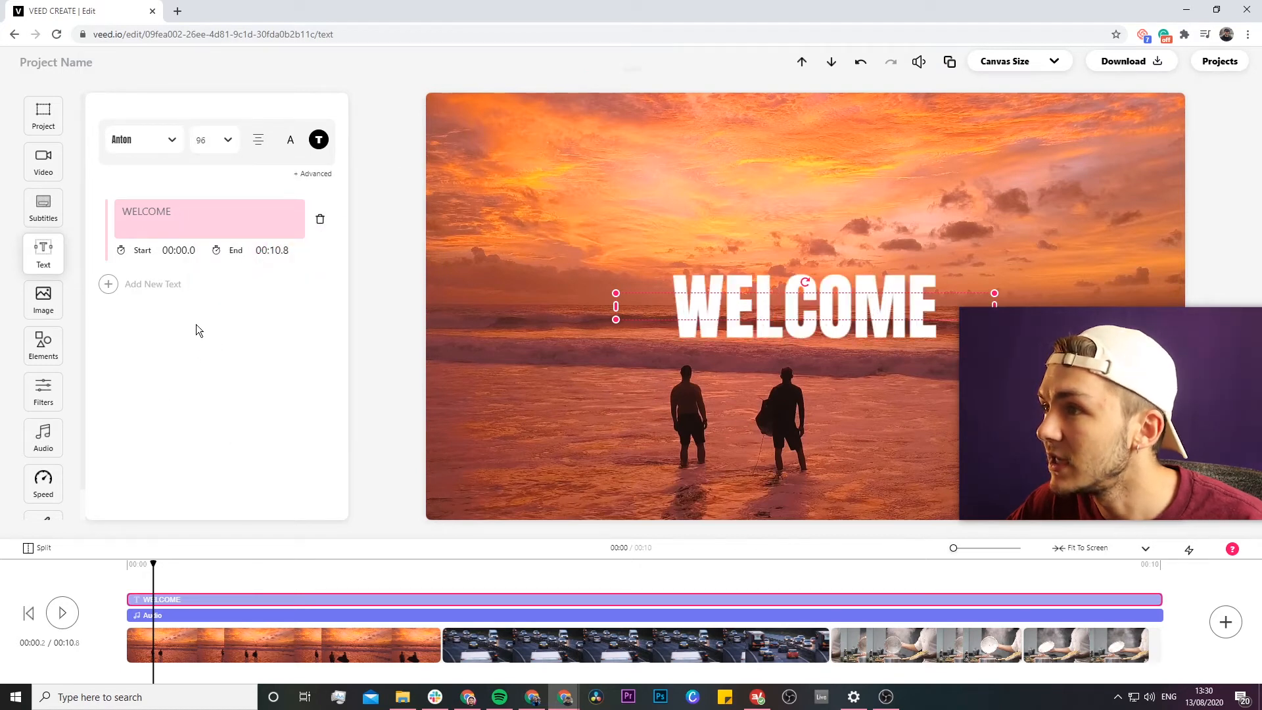
Apply the Drop shadow style to the WELCOME text and make the shadow black
{"action": "left_click", "coordinate": [298, 178]}
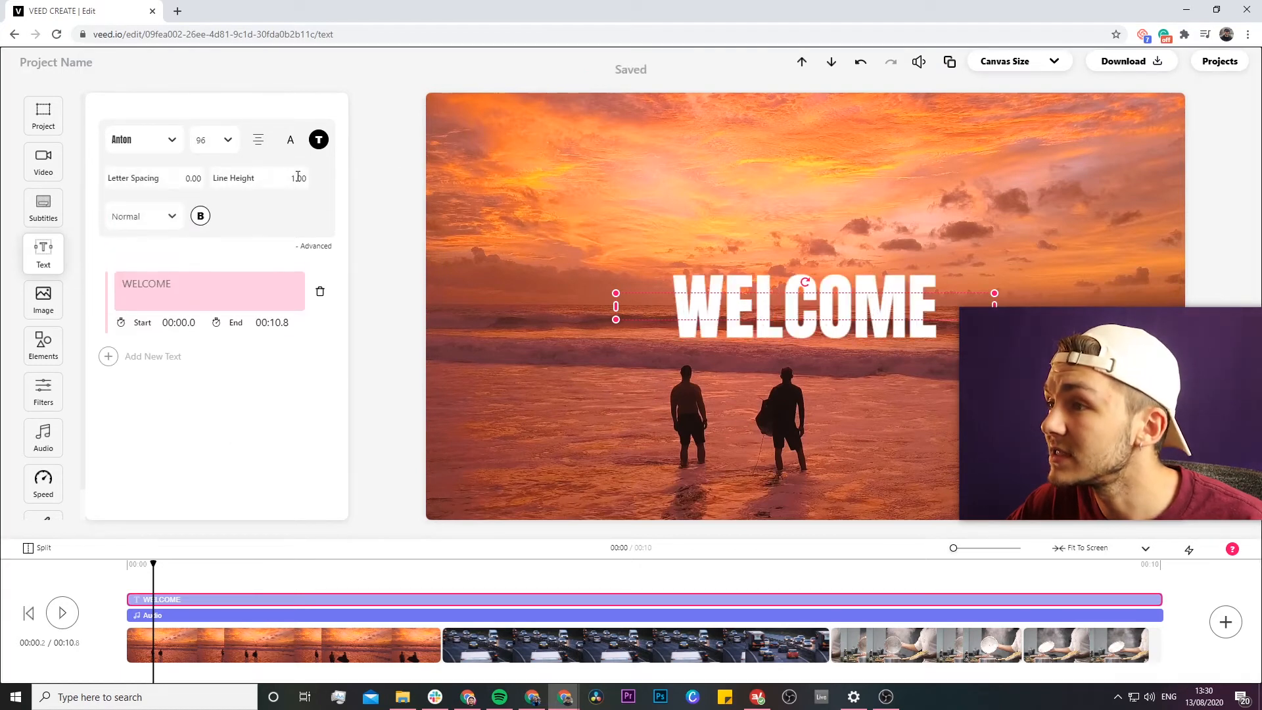
{"action": "left_click", "coordinate": [170, 216]}
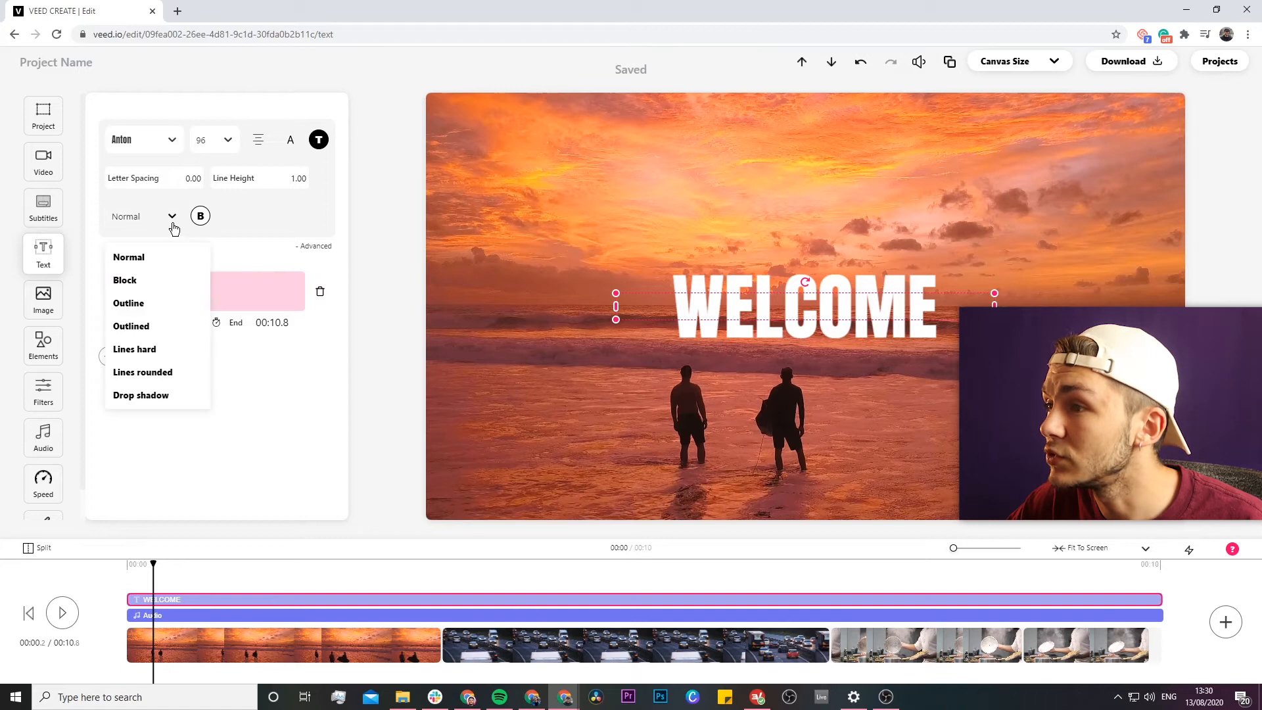
{"action": "left_click", "coordinate": [145, 395]}
{"action": "left_click", "coordinate": [200, 217]}
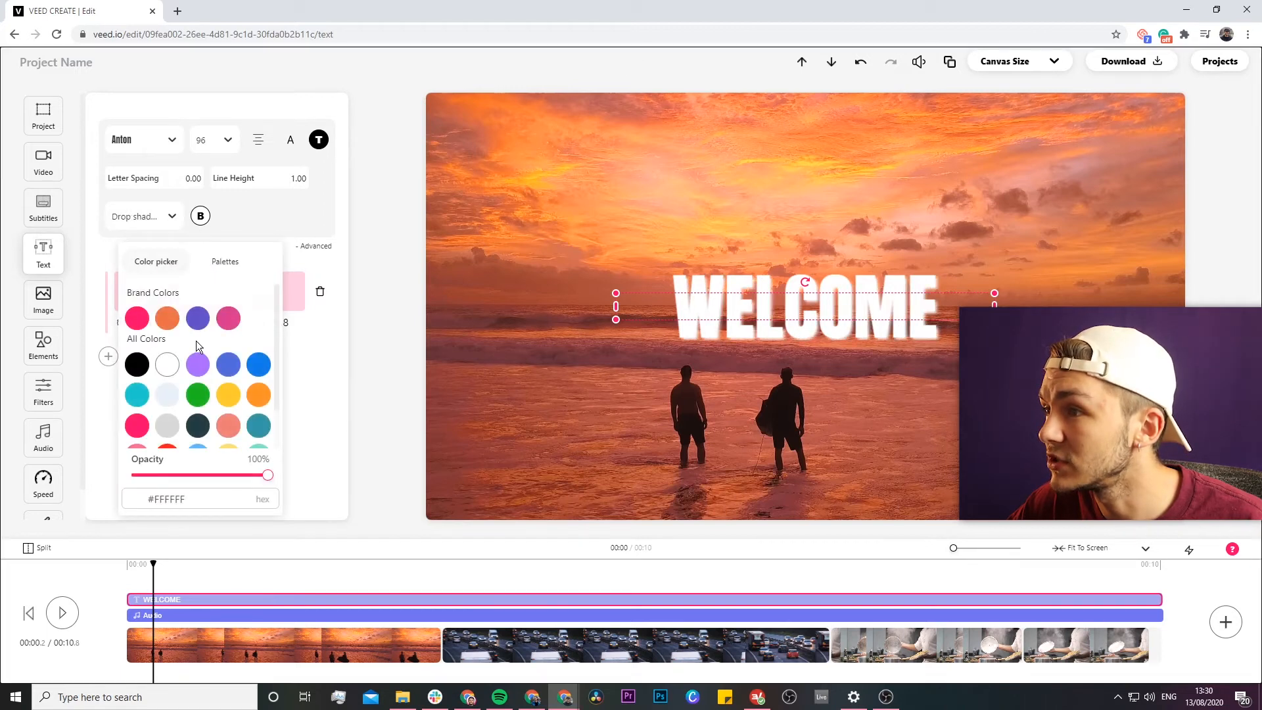
{"action": "left_click", "coordinate": [146, 365]}
{"action": "left_click", "coordinate": [314, 372]}
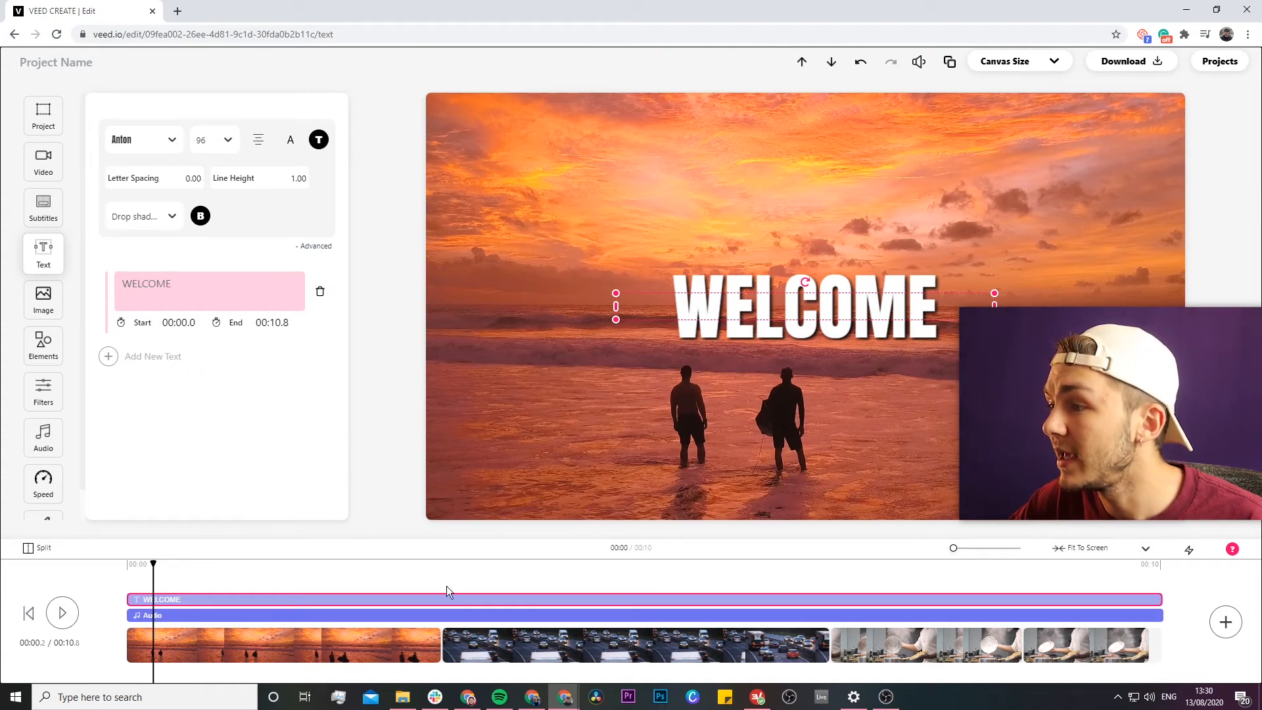
Shorten the WELCOME text so it ends at about 1.5 seconds, then play the video from the start to check it
{"action": "left_click", "coordinate": [477, 573]}
{"action": "left_click", "coordinate": [921, 570]}
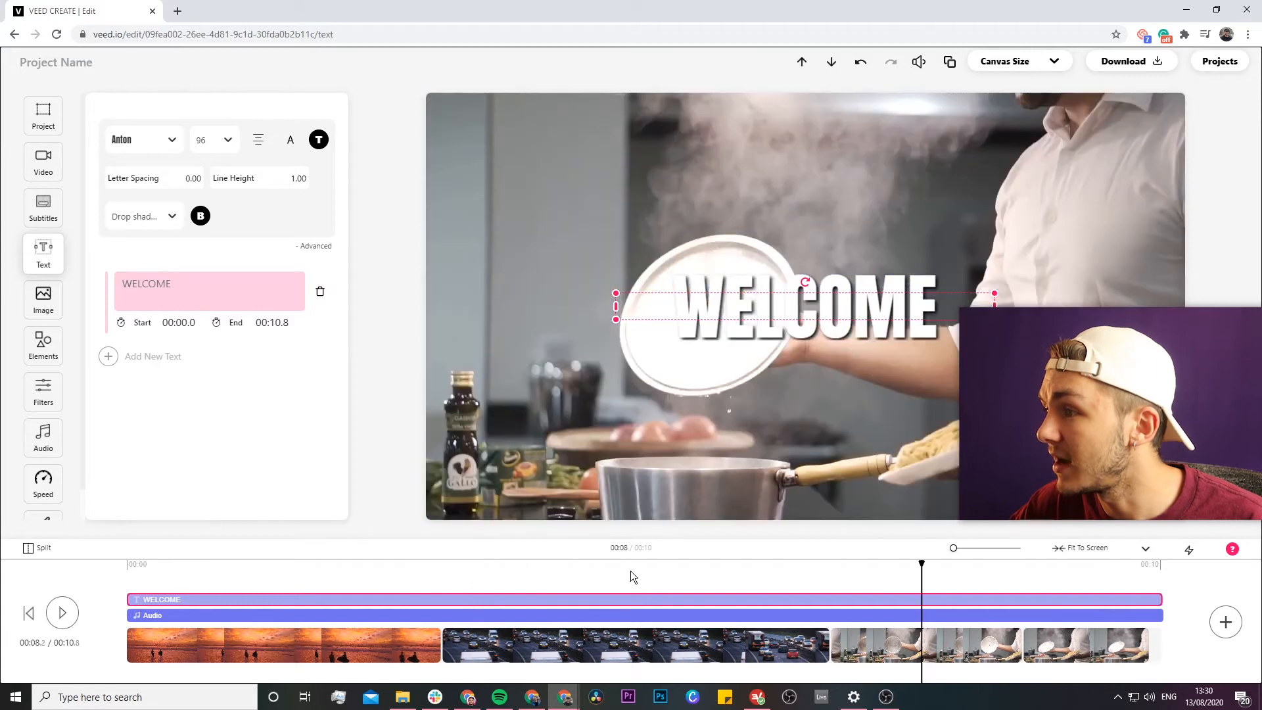
{"action": "left_click", "coordinate": [191, 569]}
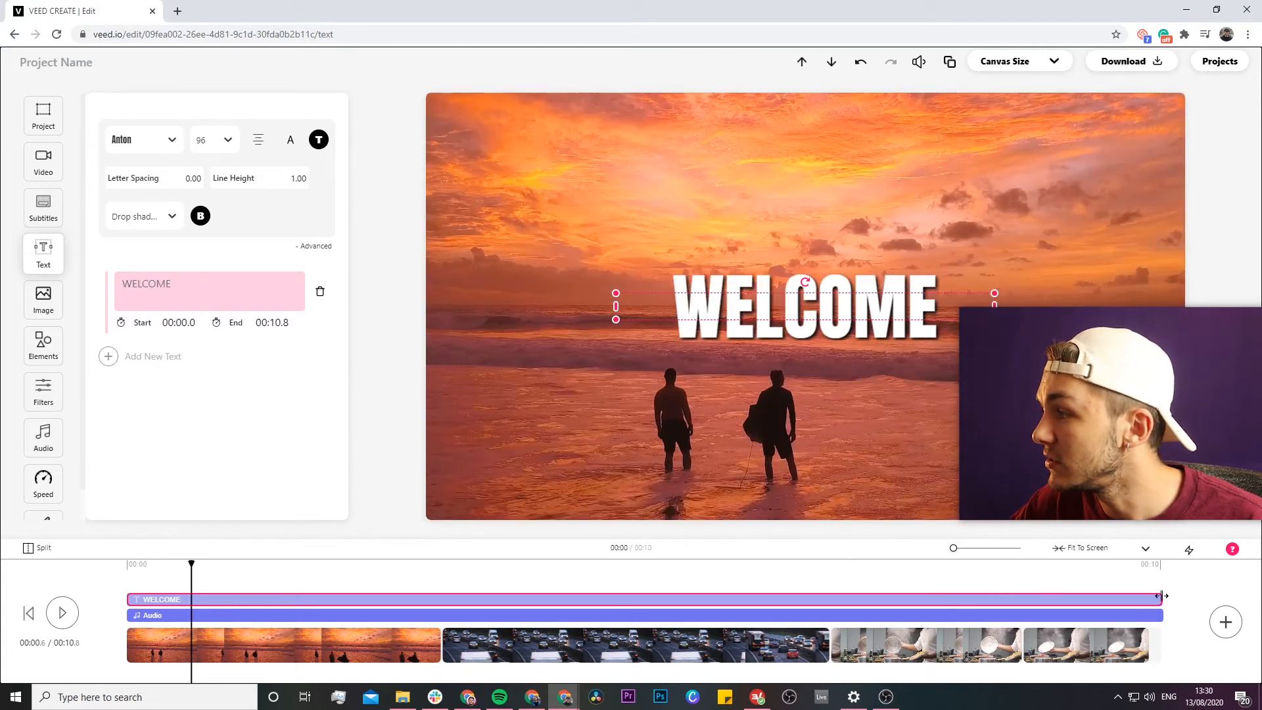
{"action": "left_click_drag", "start_coordinate": [1160, 598], "coordinate": [471, 601]}
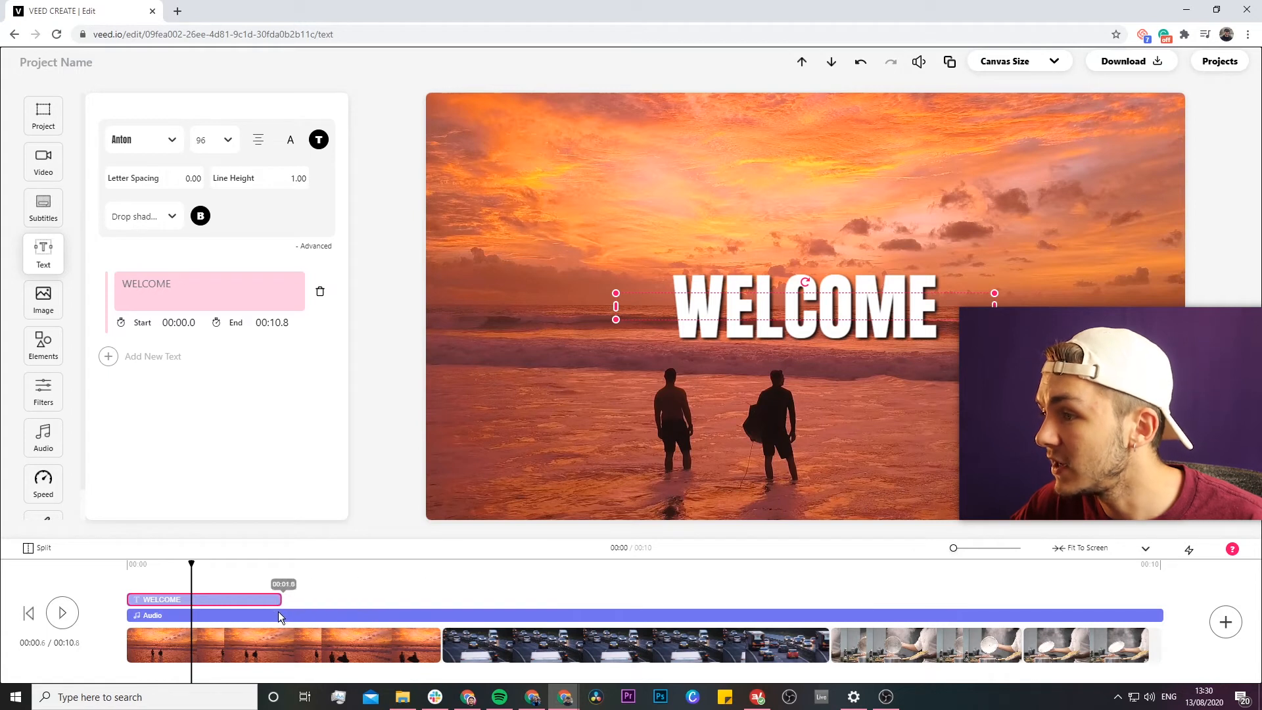
{"action": "left_click", "coordinate": [129, 564]}
{"action": "left_click", "coordinate": [68, 613]}
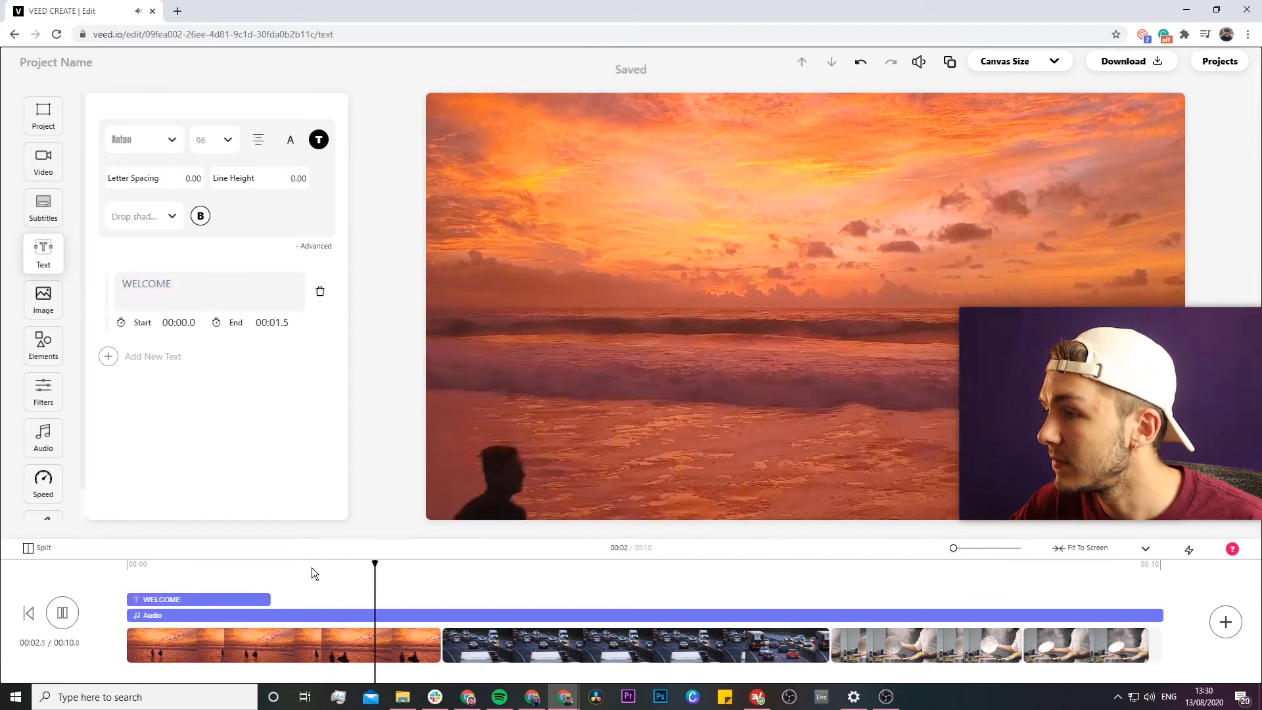
{"action": "left_click", "coordinate": [68, 614]}
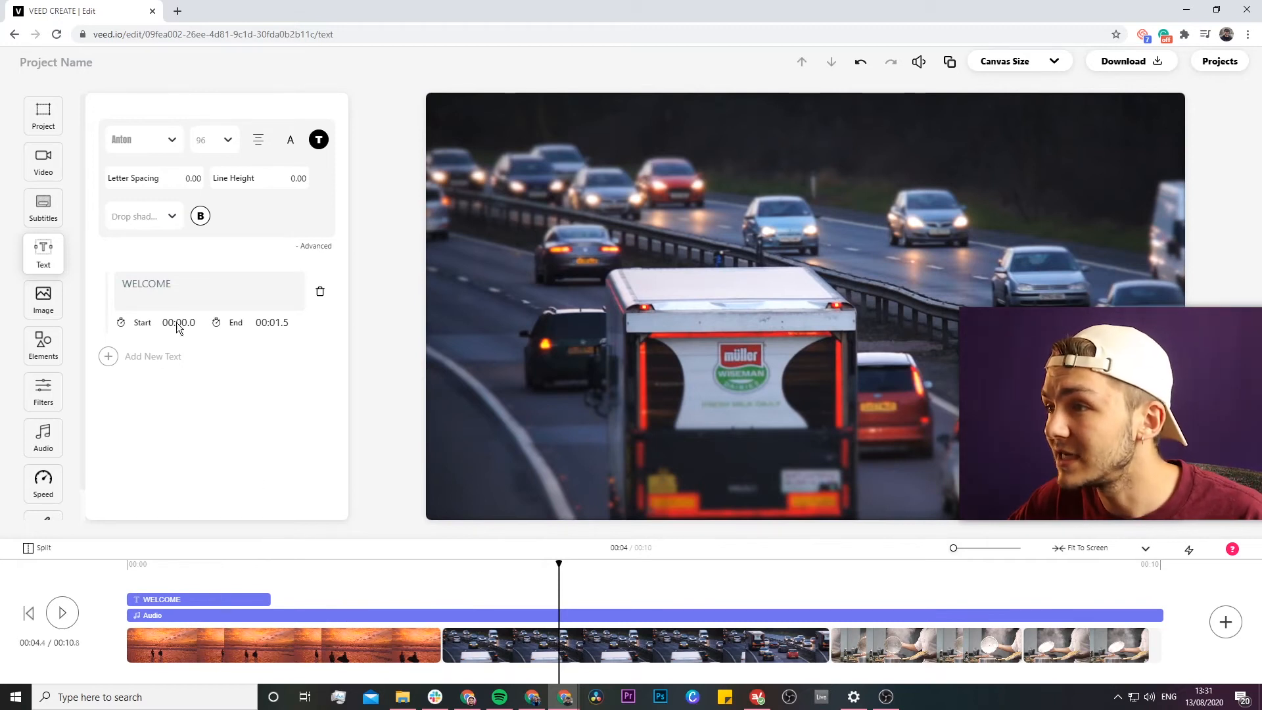
Add a second text starting at about 5.1 seconds and place it slightly tilted in the upper-left corner of the video frame
{"action": "left_click", "coordinate": [156, 361]}
{"action": "left_click_drag", "start_coordinate": [129, 607], "coordinate": [619, 607]}
{"action": "left_click", "coordinate": [715, 568]}
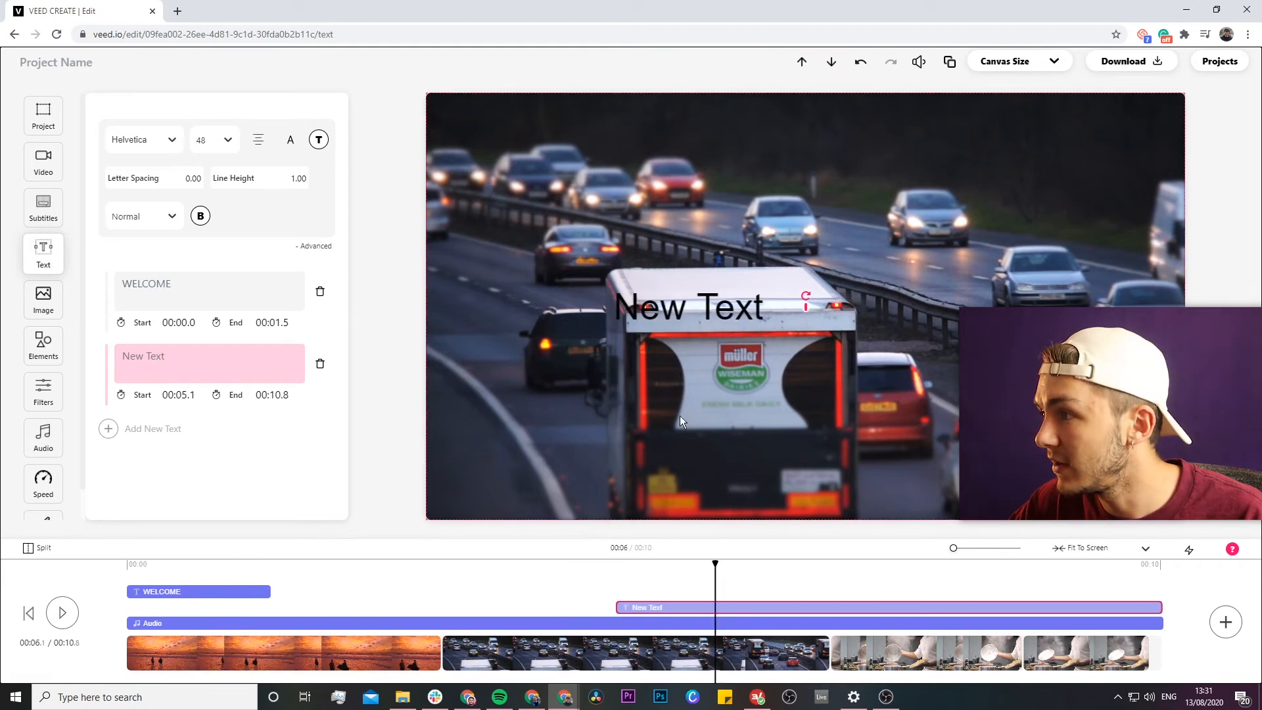
{"action": "left_click_drag", "start_coordinate": [671, 306], "coordinate": [512, 140]}
{"action": "left_click_drag", "start_coordinate": [642, 121], "coordinate": [646, 121]}
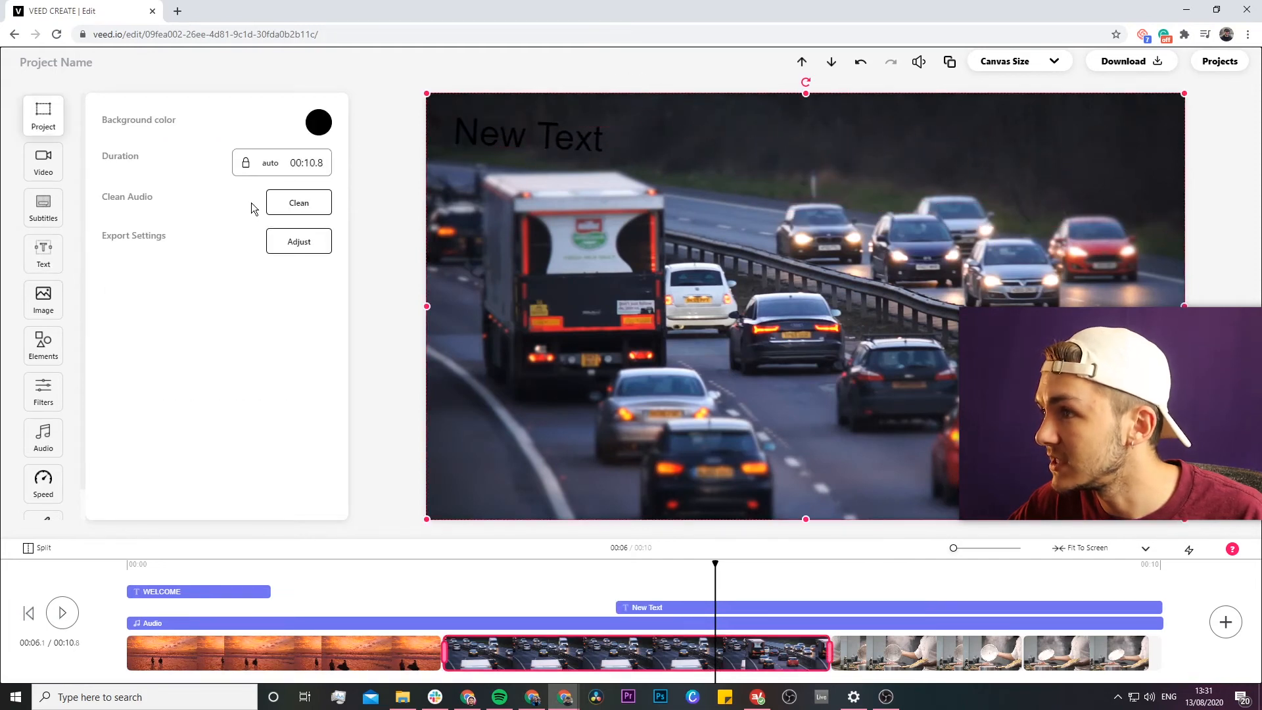
Delete the second text, which starts at about 5.1 seconds, keeping the WELCOME text
{"action": "left_click", "coordinate": [660, 608]}
{"action": "left_click", "coordinate": [320, 291]}
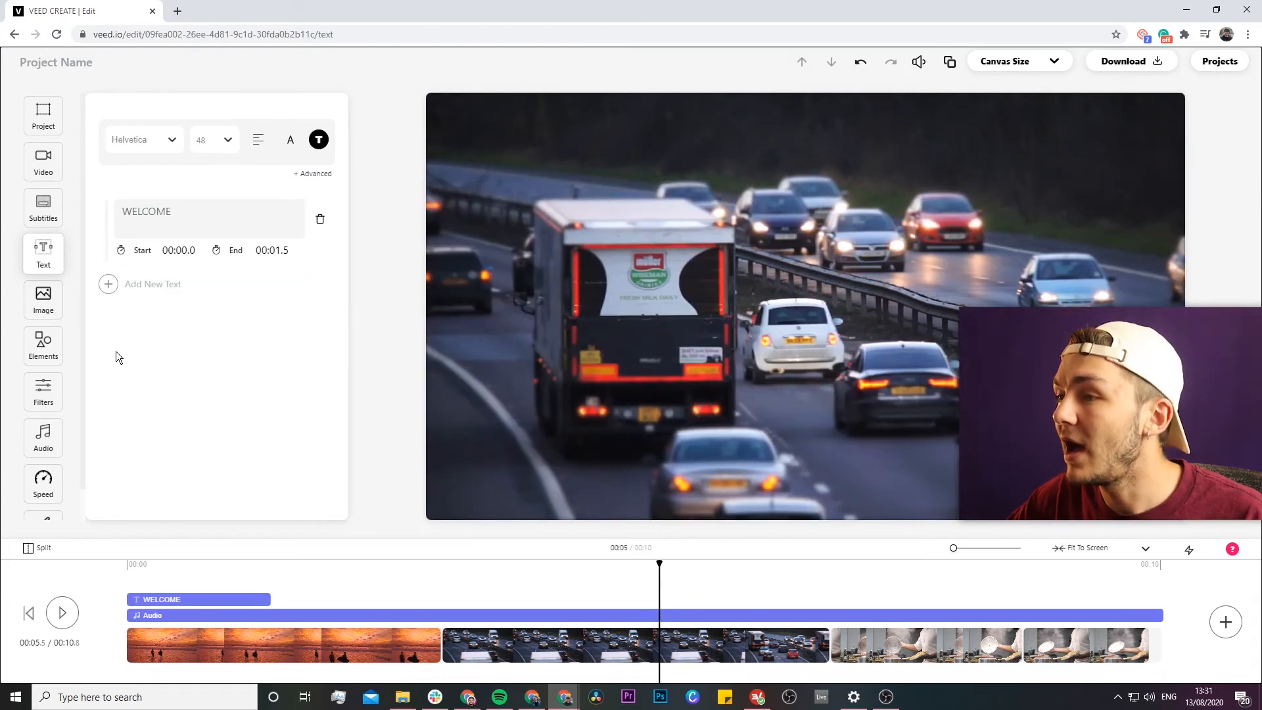
{"action": "left_click", "coordinate": [43, 343]}
{"action": "left_click", "coordinate": [196, 197]}
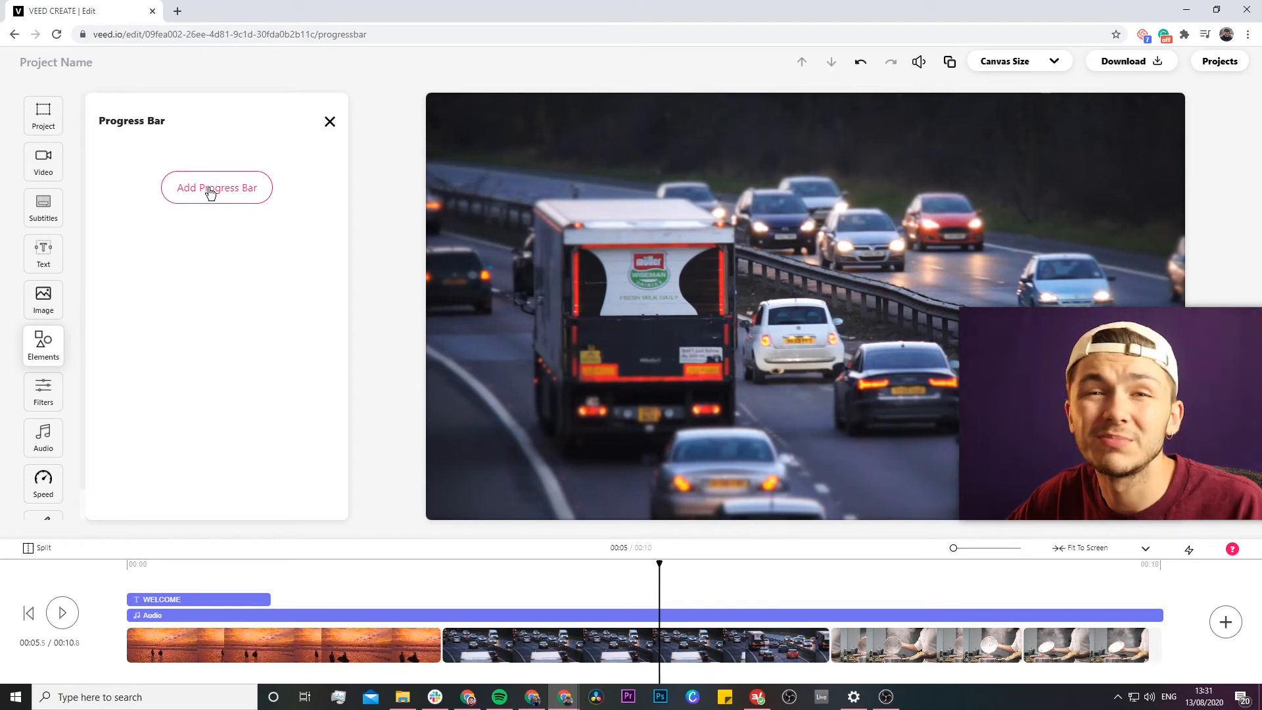
{"action": "scroll", "coordinate": [45, 369], "scroll_direction": "down", "scroll_amount": 1}
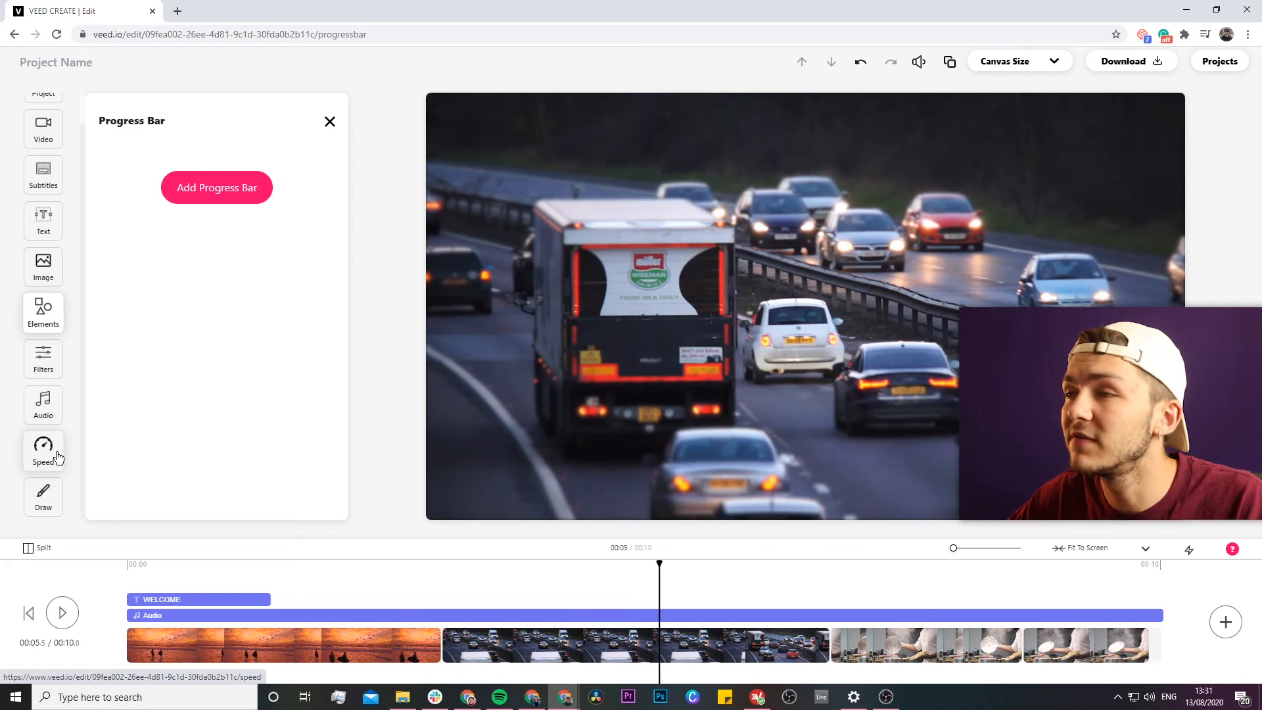
{"action": "scroll", "coordinate": [57, 458], "scroll_direction": "up", "scroll_amount": 1}
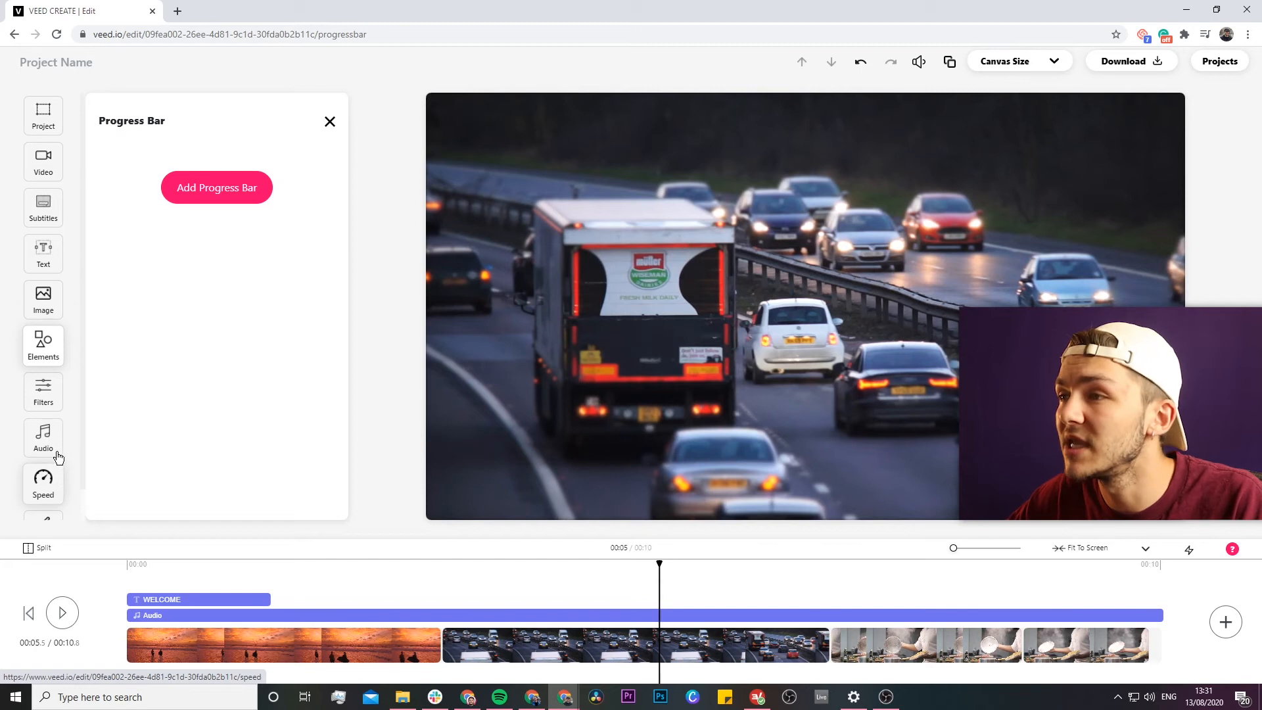
Try the OLD effect on Traffic.mp4, then apply the DUSTY FILM effect to it instead
{"action": "left_click", "coordinate": [44, 385]}
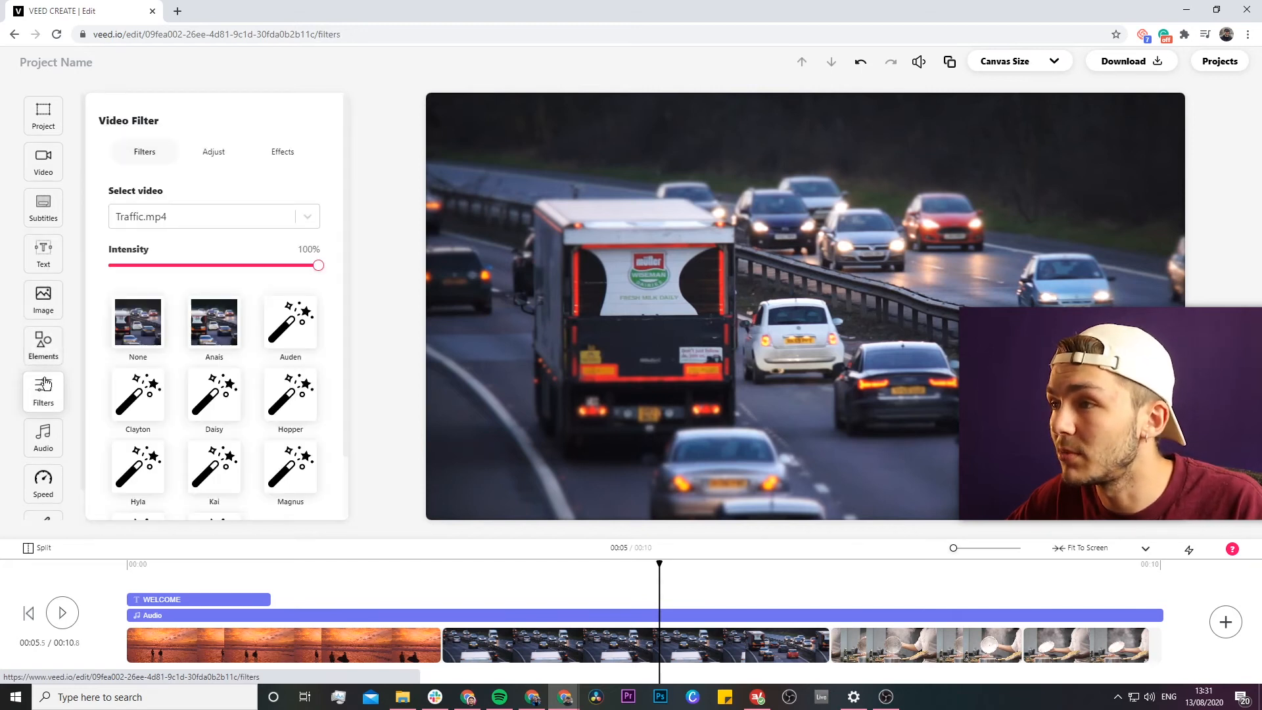
{"action": "left_click", "coordinate": [229, 220]}
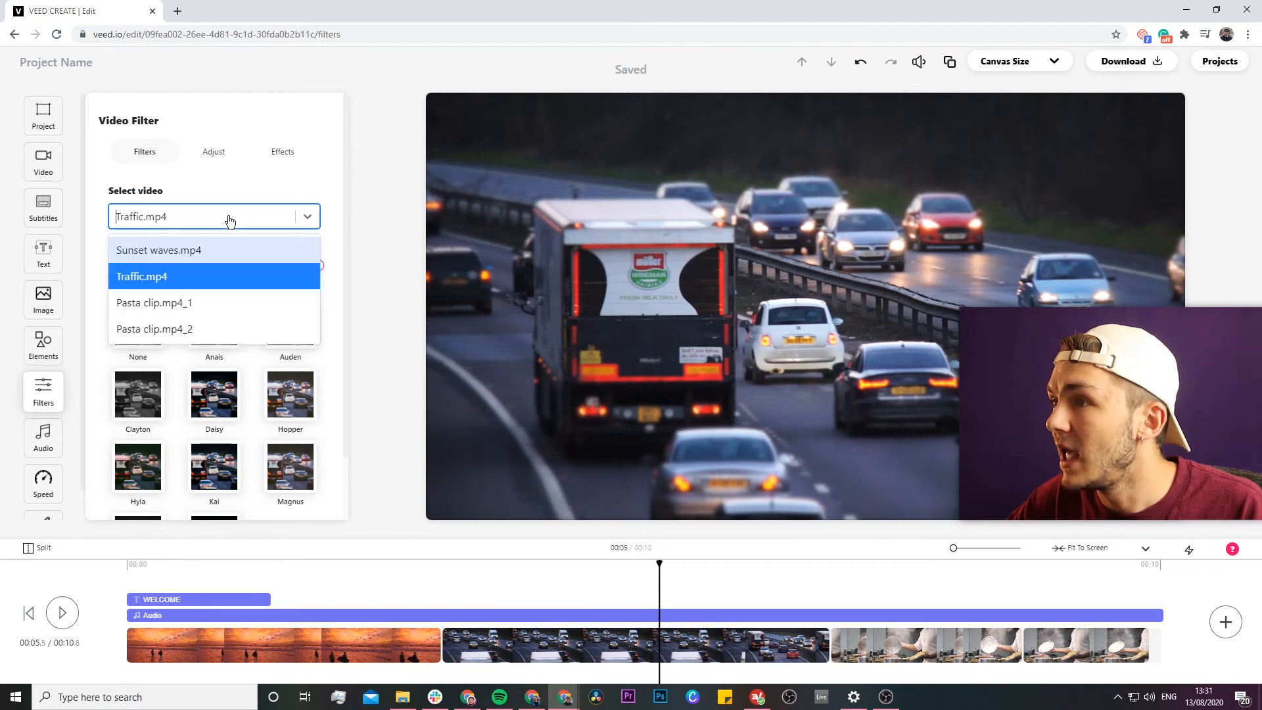
{"action": "left_click", "coordinate": [340, 135]}
{"action": "left_click", "coordinate": [279, 154]}
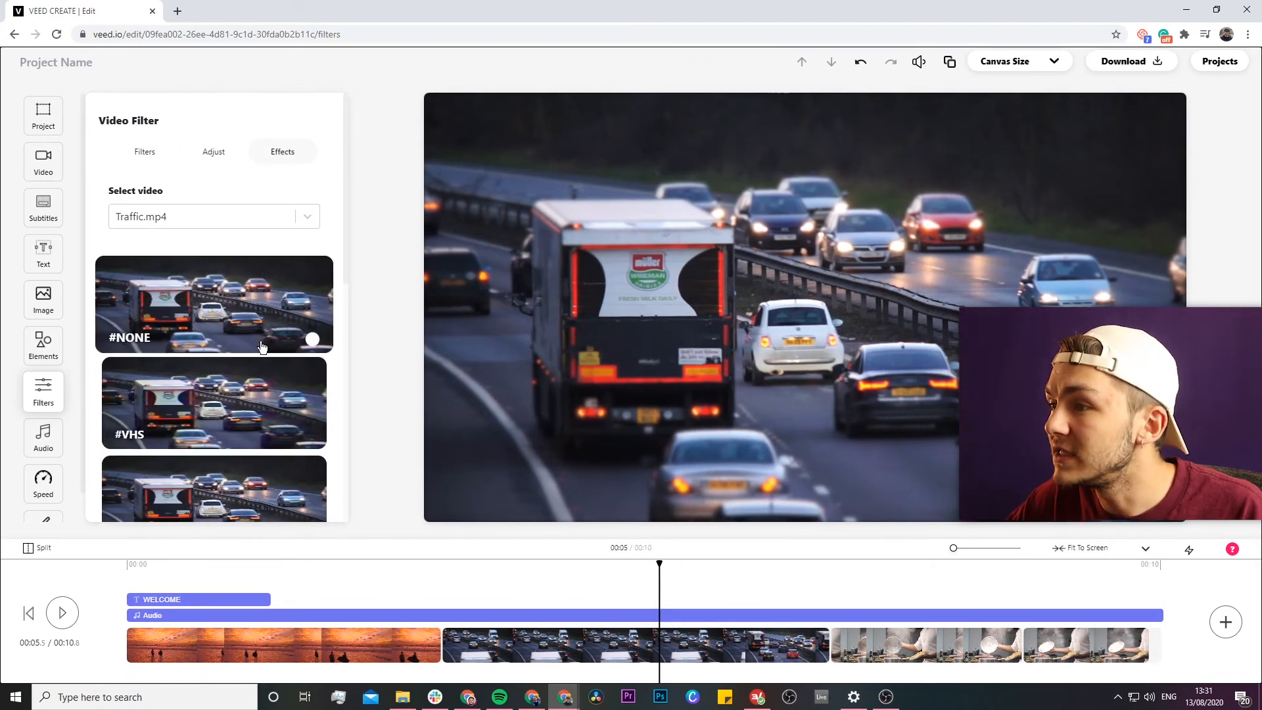
{"action": "scroll", "coordinate": [251, 238], "scroll_direction": "down", "scroll_amount": 4}
{"action": "scroll", "coordinate": [251, 238], "scroll_direction": "down", "scroll_amount": 2}
{"action": "left_click", "coordinate": [230, 184]}
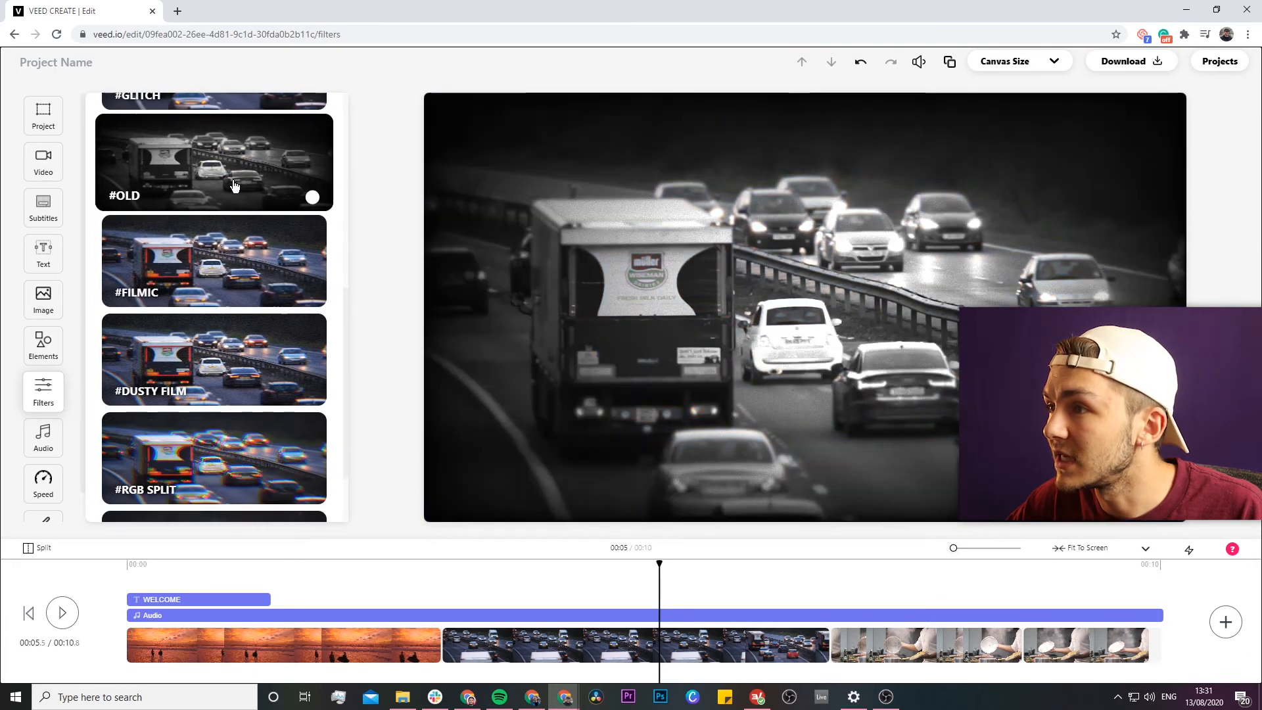
{"action": "left_click", "coordinate": [205, 357]}
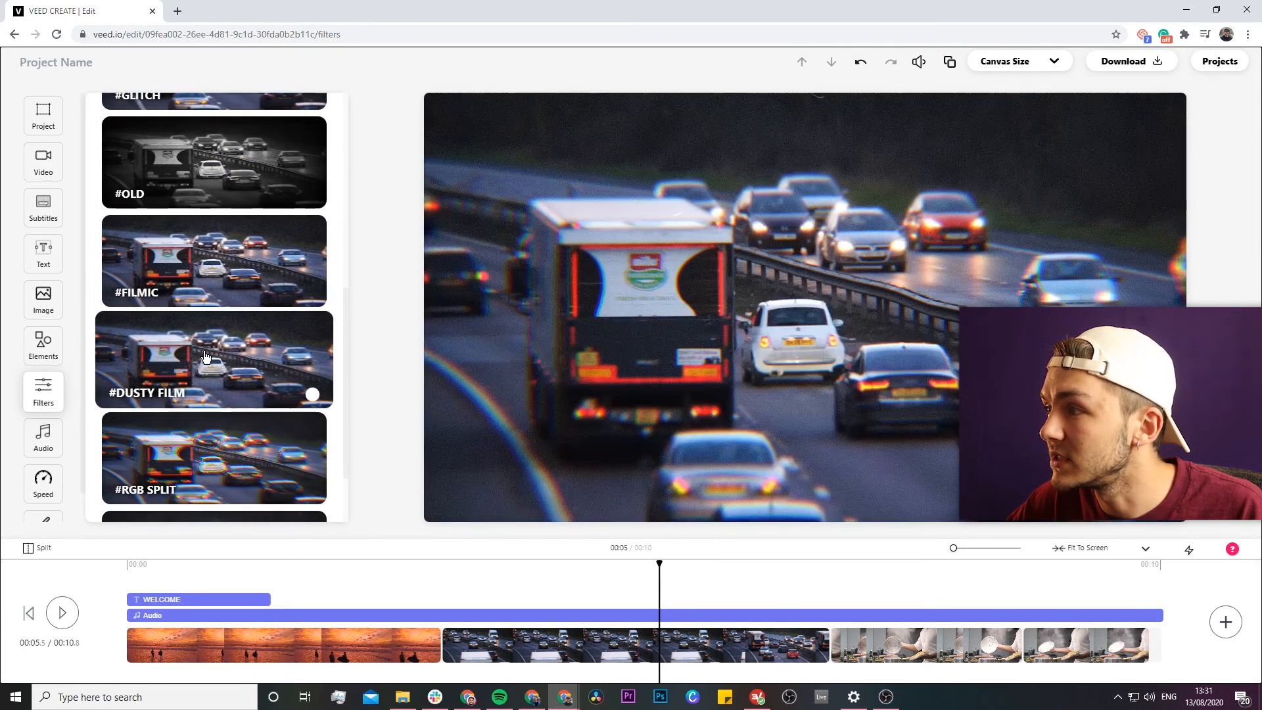
Play the traffic clip from about 3.6 seconds to check the effect on it
{"action": "left_click", "coordinate": [475, 577]}
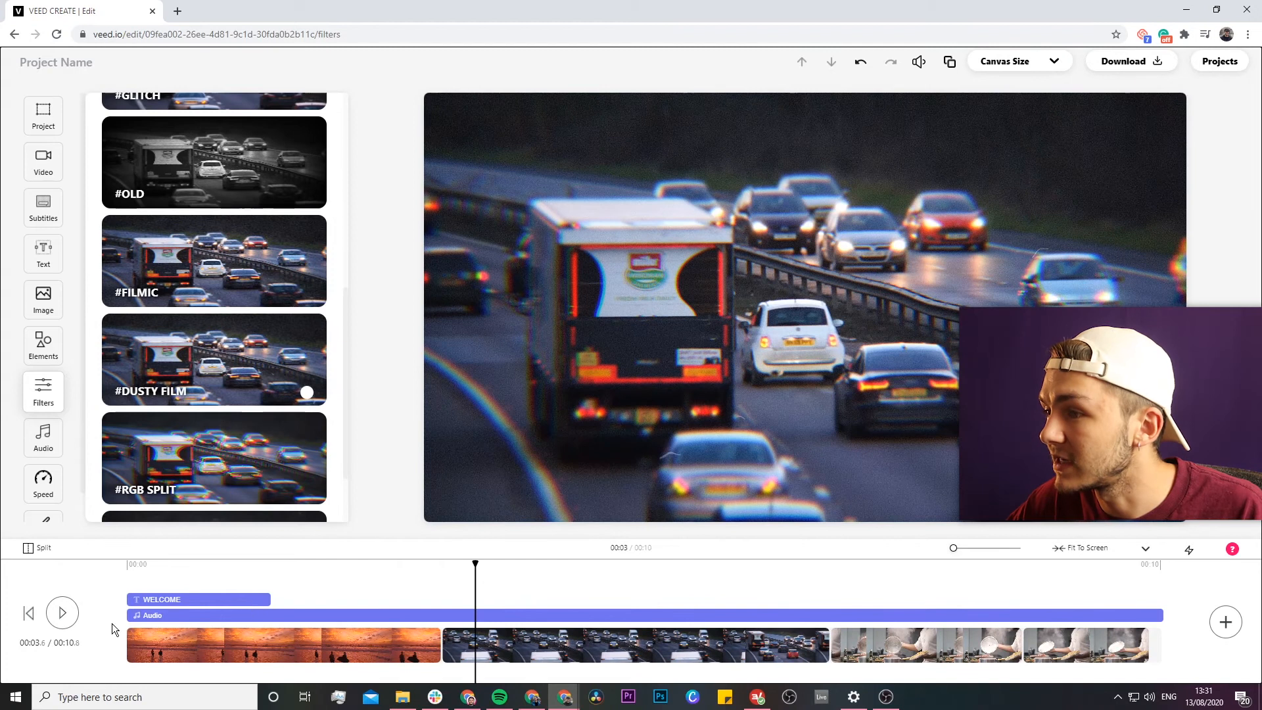
{"action": "left_click", "coordinate": [59, 621]}
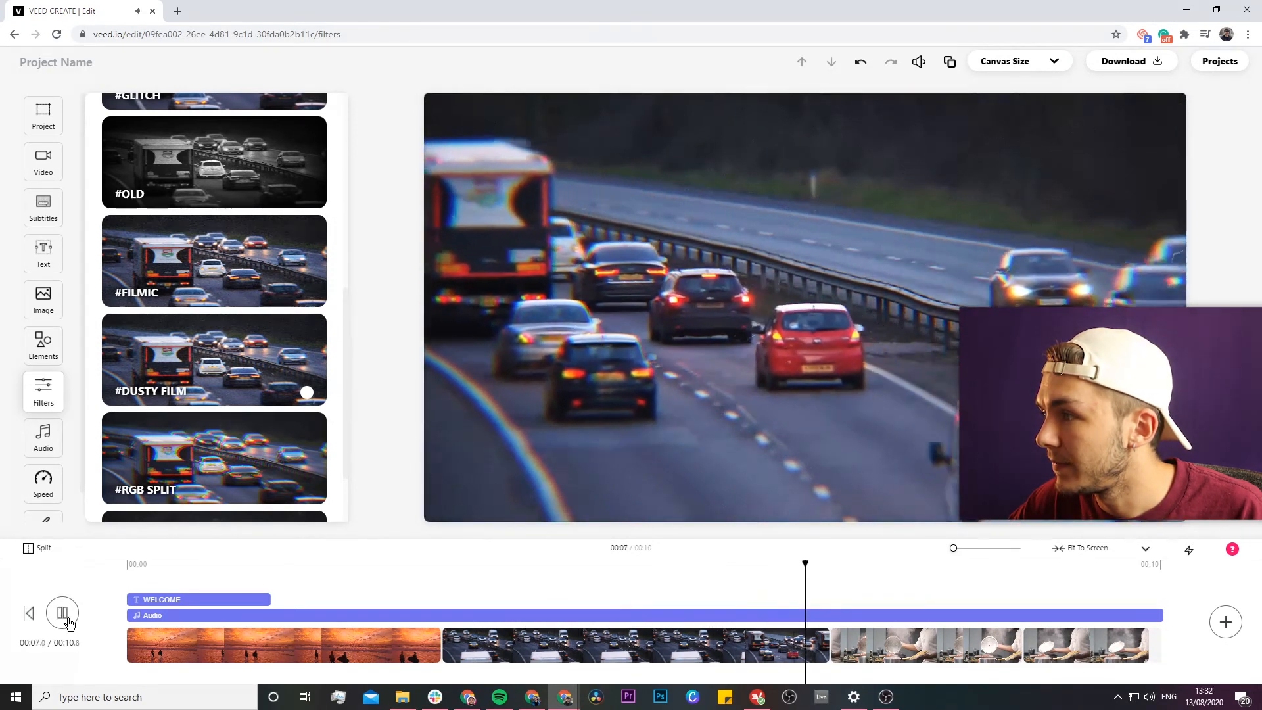
{"action": "left_click", "coordinate": [63, 616]}
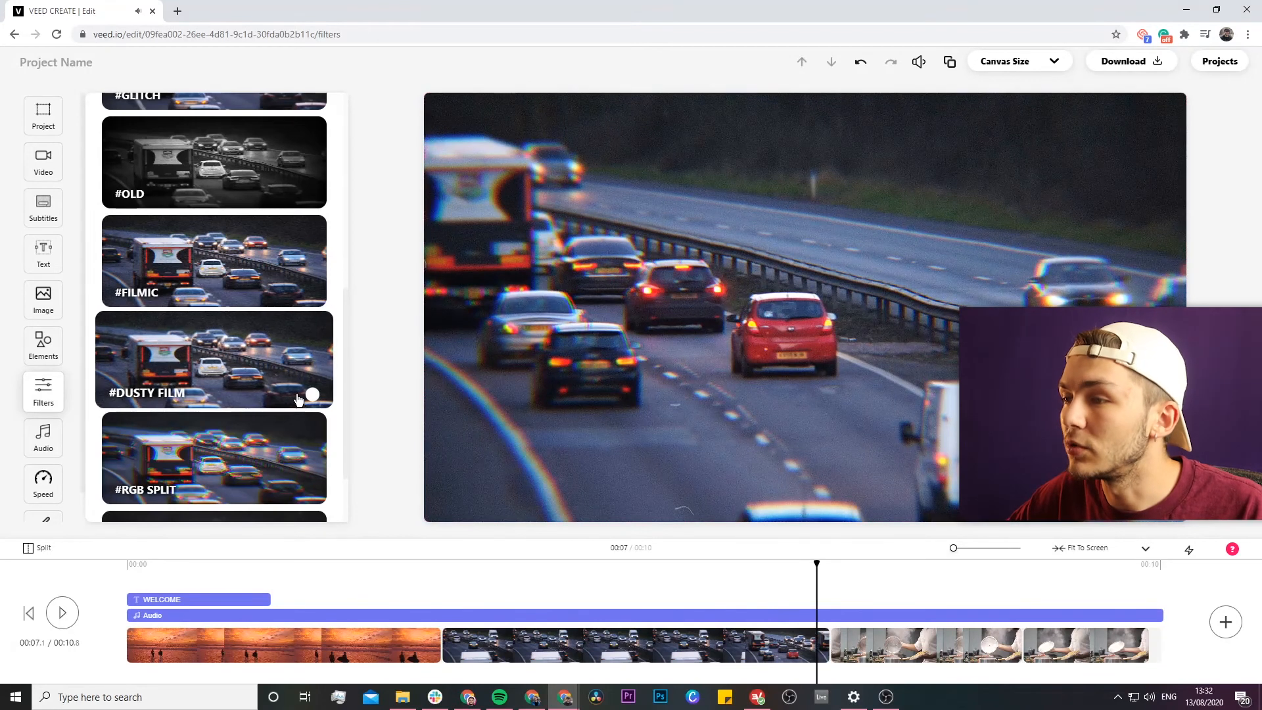
{"action": "scroll", "coordinate": [276, 361], "scroll_direction": "up", "scroll_amount": 6}
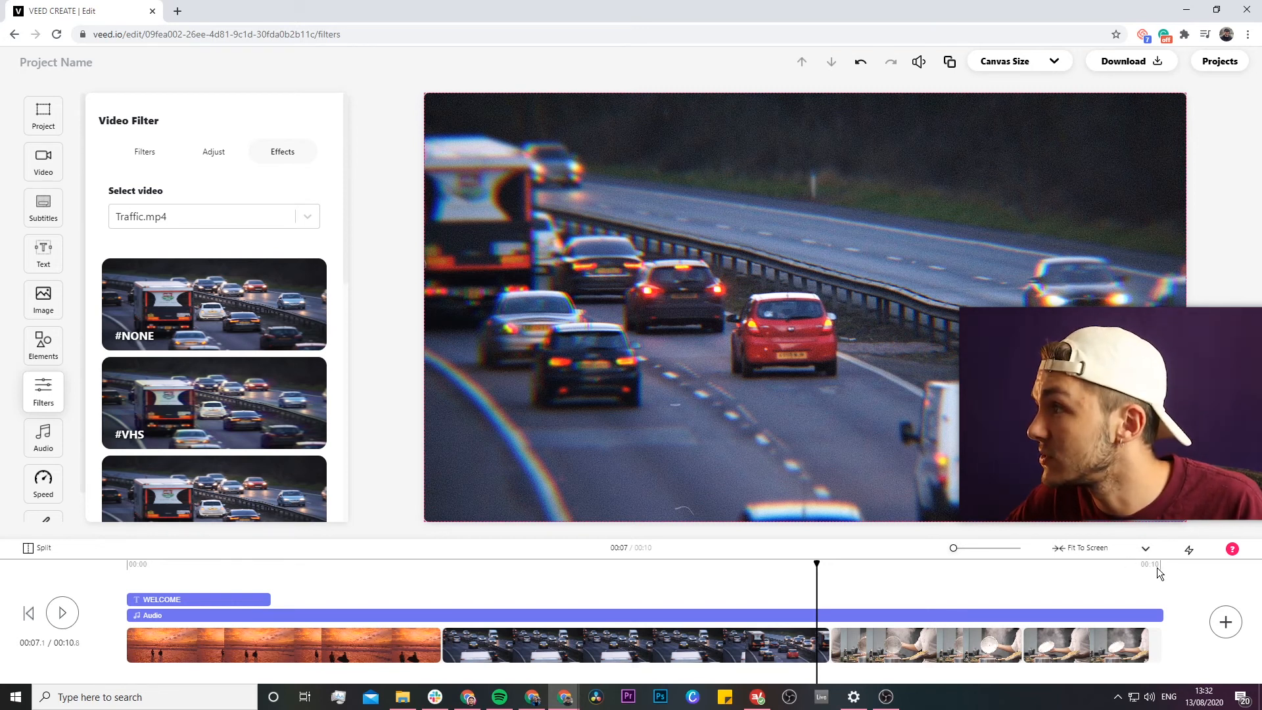
Set the canvas size to Square (1:1)
{"action": "left_click", "coordinate": [1055, 62]}
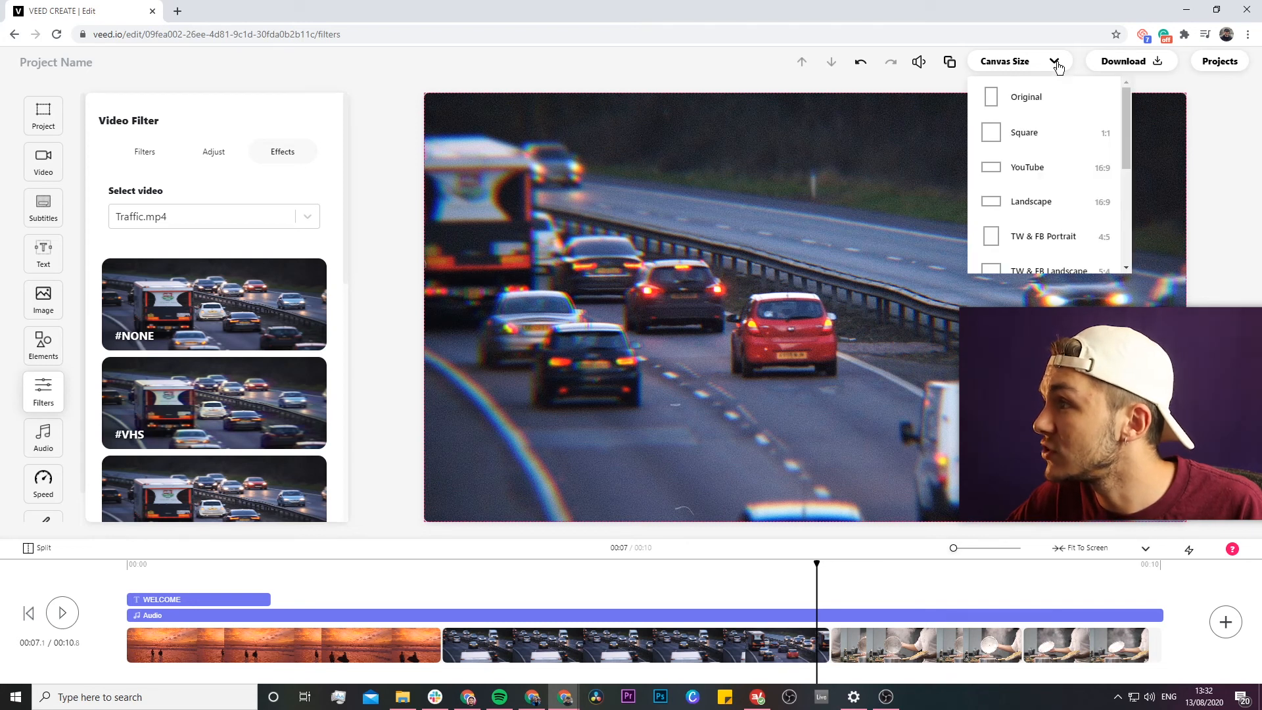
{"action": "mouse_move", "coordinate": [1126, 117]}
{"action": "left_mouse_down"}
{"action": "mouse_move", "coordinate": [1130, 189]}
{"action": "mouse_move", "coordinate": [1133, 106]}
{"action": "left_mouse_up"}
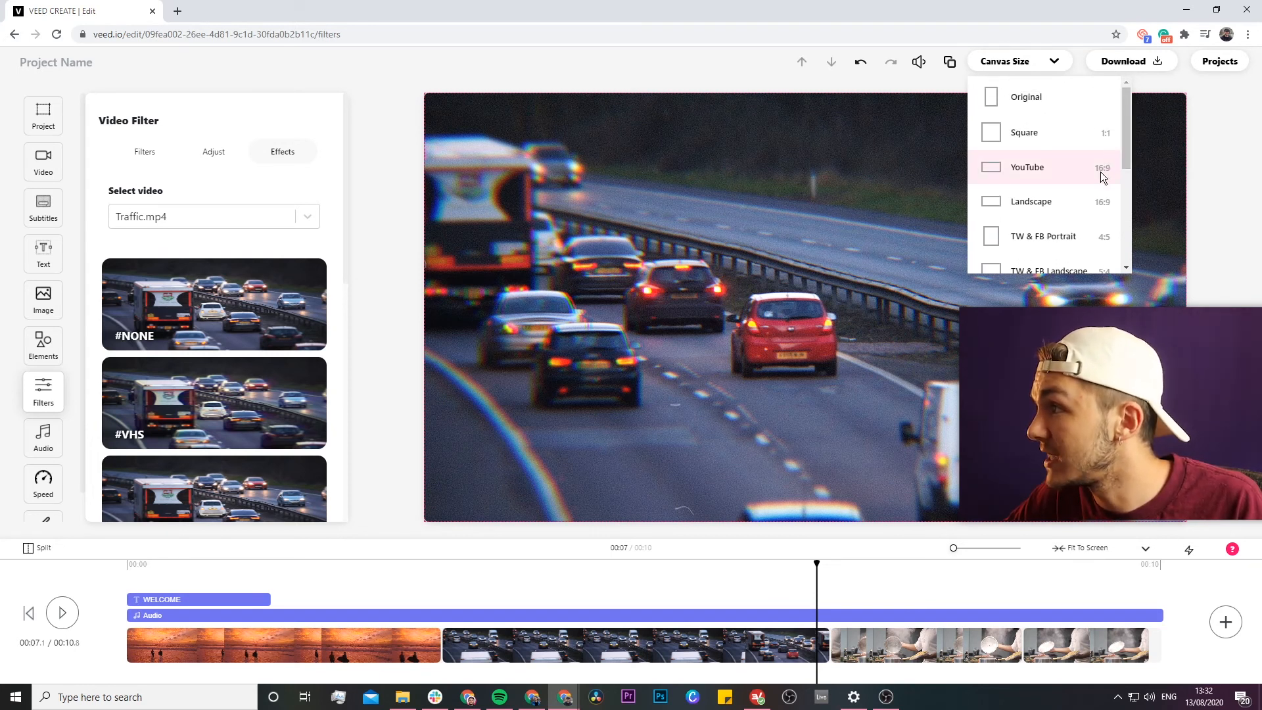
{"action": "left_click", "coordinate": [1070, 139]}
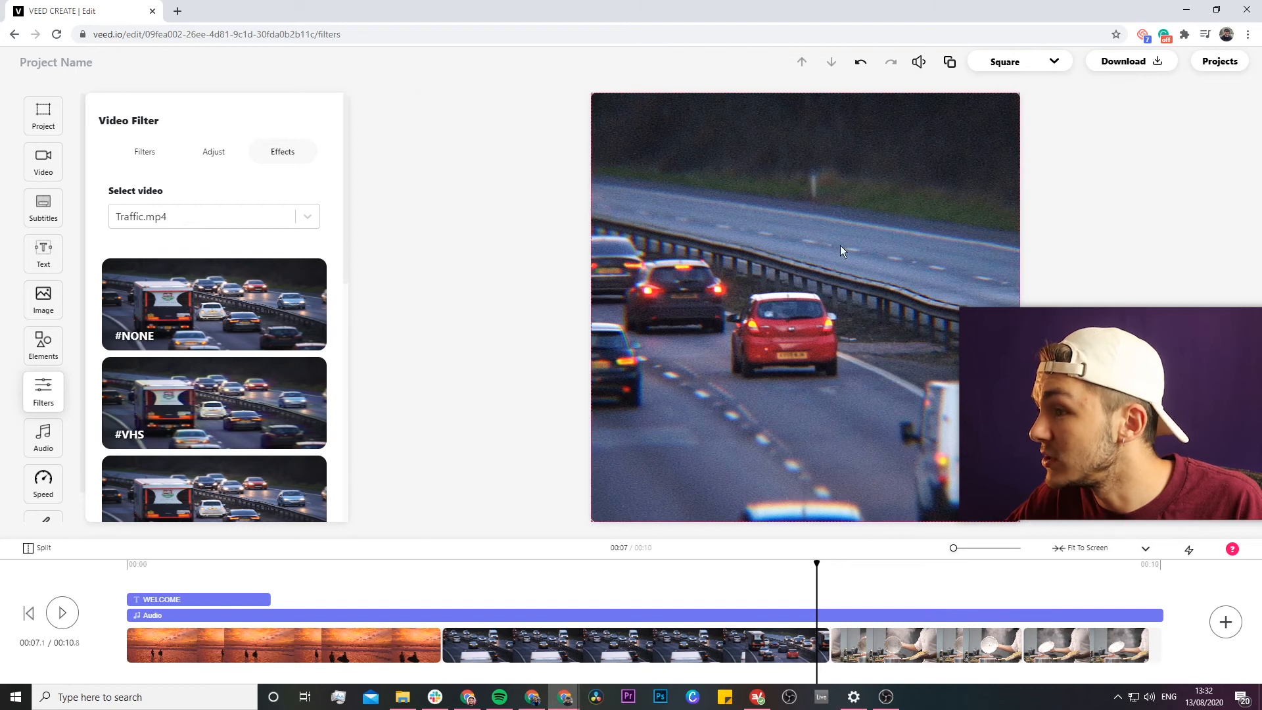
Stretch the sunset clip vertically past both edges of the square frame to remove its black bars
{"action": "left_click", "coordinate": [207, 577]}
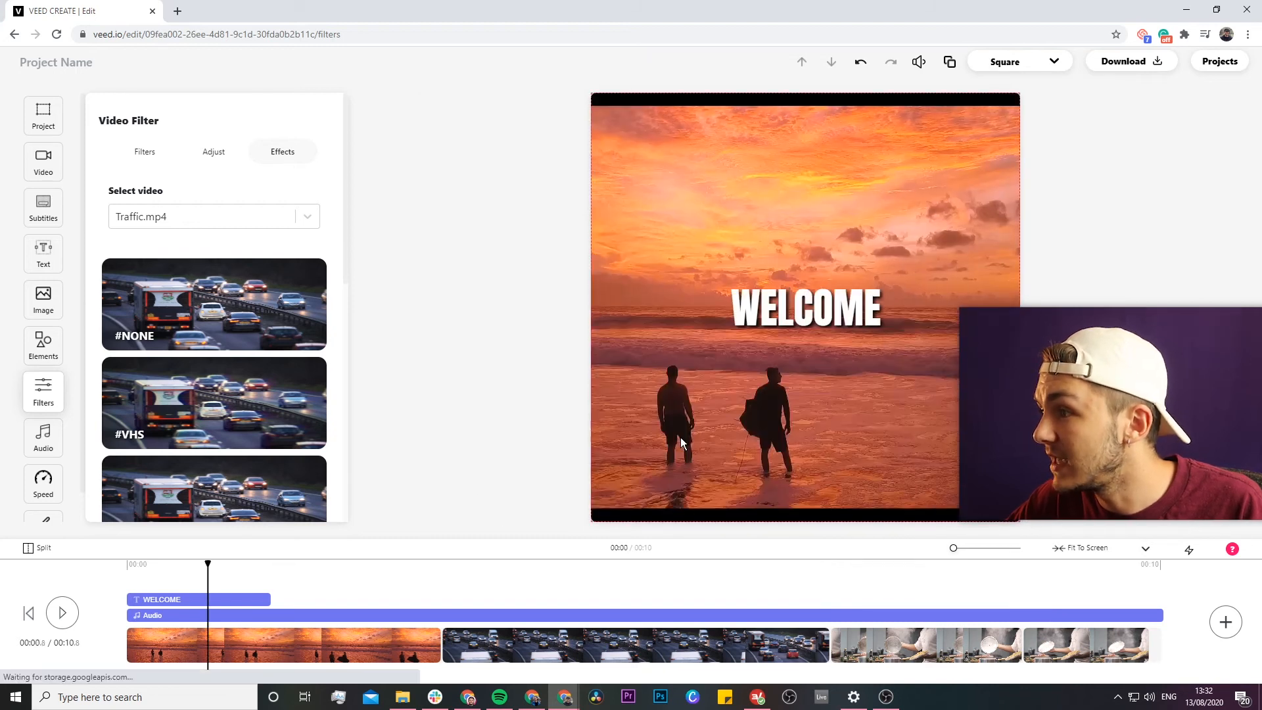
{"action": "left_click", "coordinate": [659, 468]}
{"action": "left_click", "coordinate": [764, 129]}
{"action": "left_click_drag", "start_coordinate": [804, 93], "coordinate": [805, 77]}
{"action": "left_click_drag", "start_coordinate": [804, 519], "coordinate": [803, 538]}
Shift the traffic clip to the right and widen it so it covers the square frame with the truck in view
{"action": "left_click", "coordinate": [652, 566]}
{"action": "left_click", "coordinate": [853, 567]}
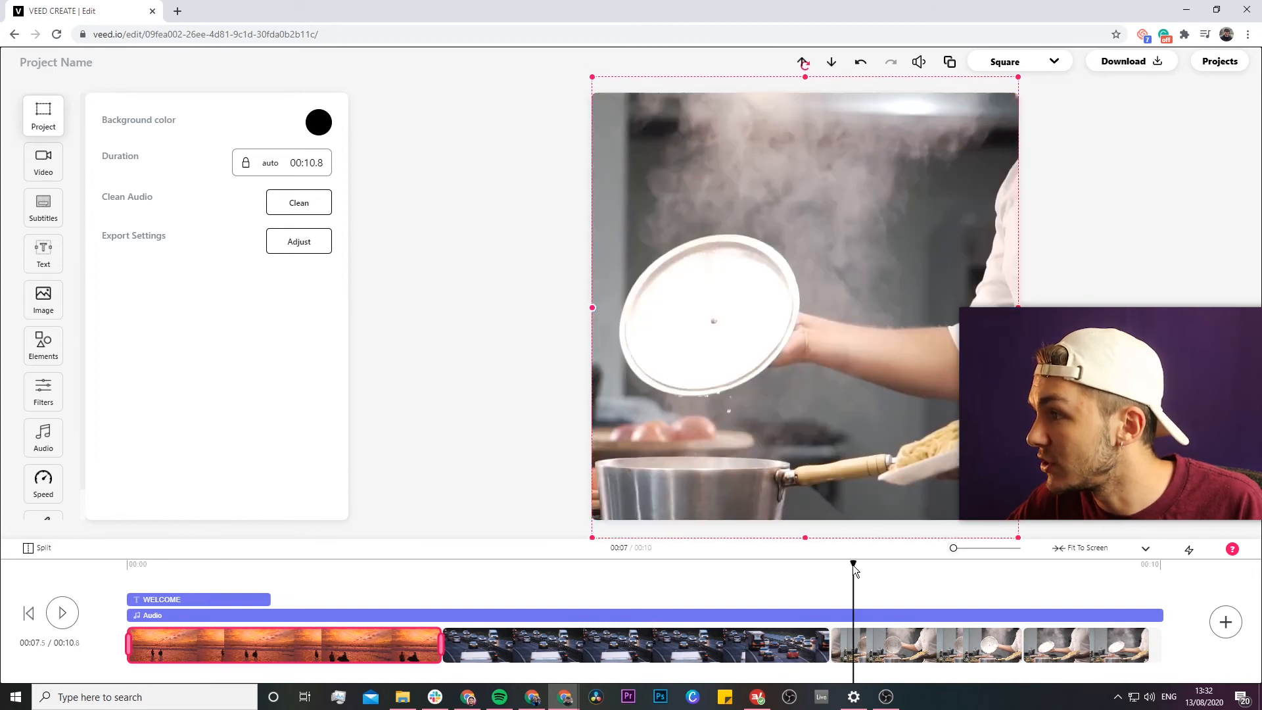
{"action": "left_click", "coordinate": [675, 565]}
{"action": "left_click", "coordinate": [704, 359]}
{"action": "left_click_drag", "start_coordinate": [704, 359], "coordinate": [906, 355]}
{"action": "left_click_drag", "start_coordinate": [775, 306], "coordinate": [585, 314]}
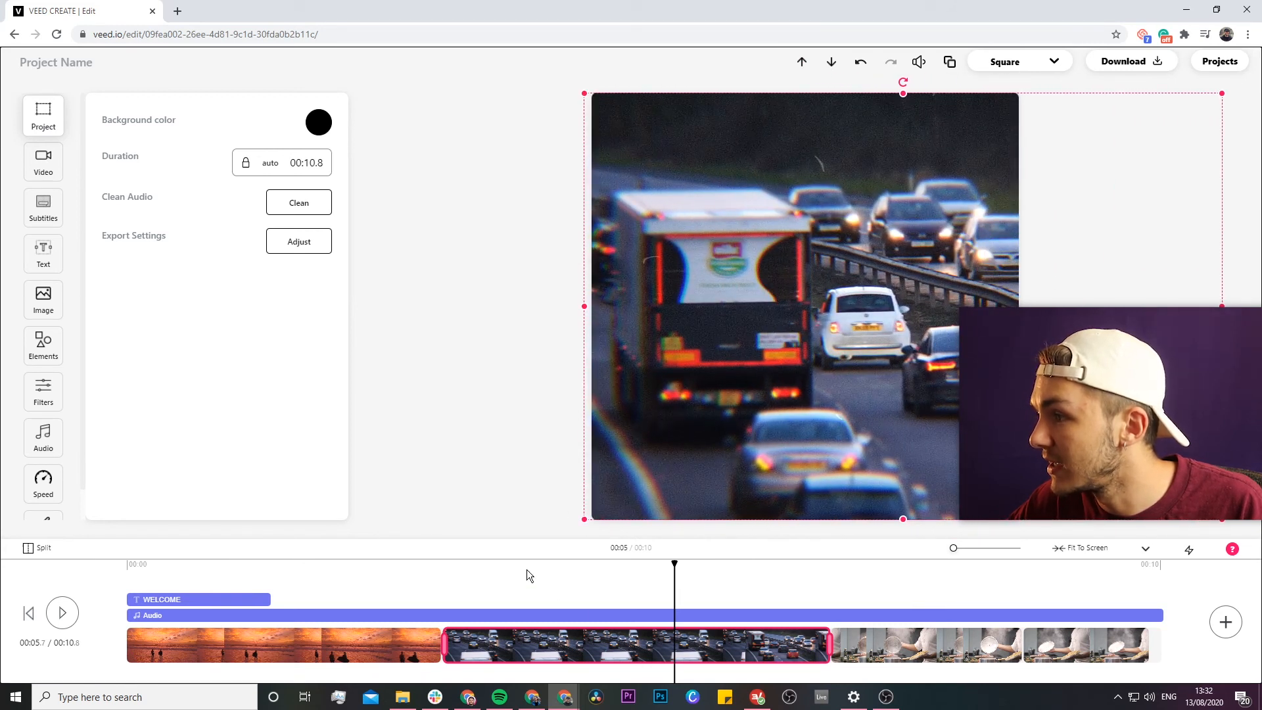
{"action": "left_click", "coordinate": [869, 569]}
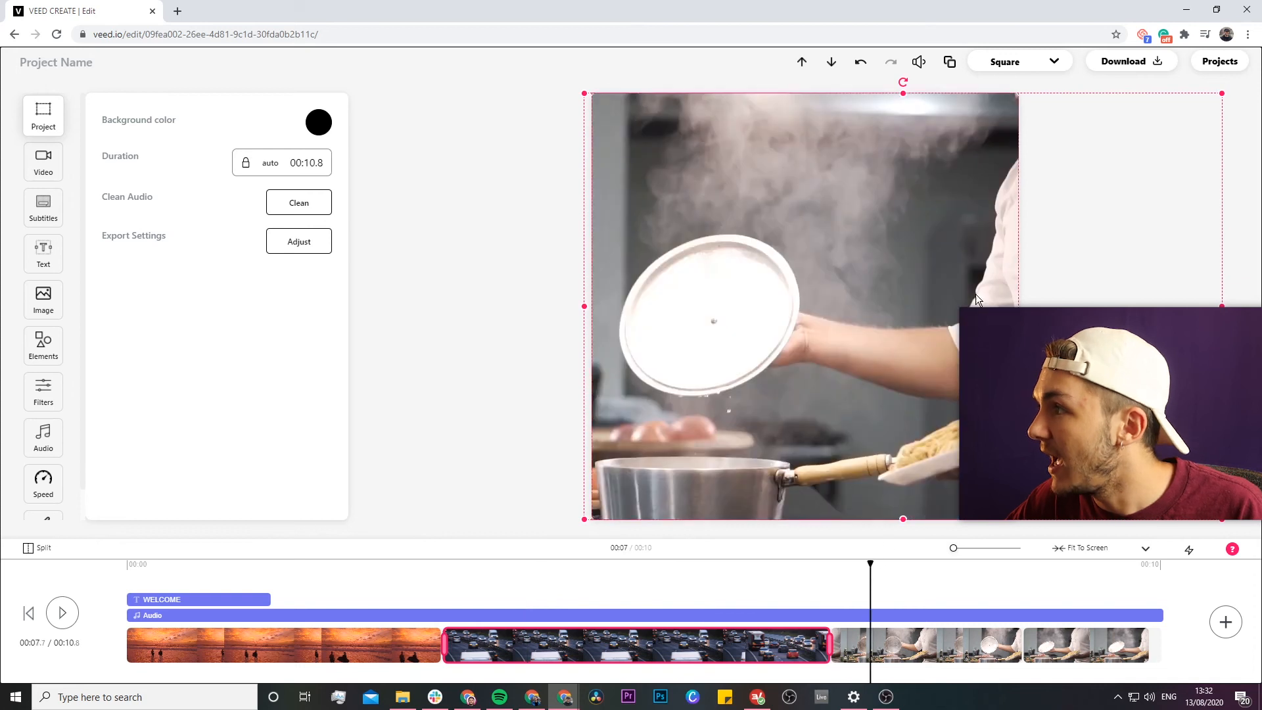
Change the canvas size to Story
{"action": "left_click", "coordinate": [1059, 64]}
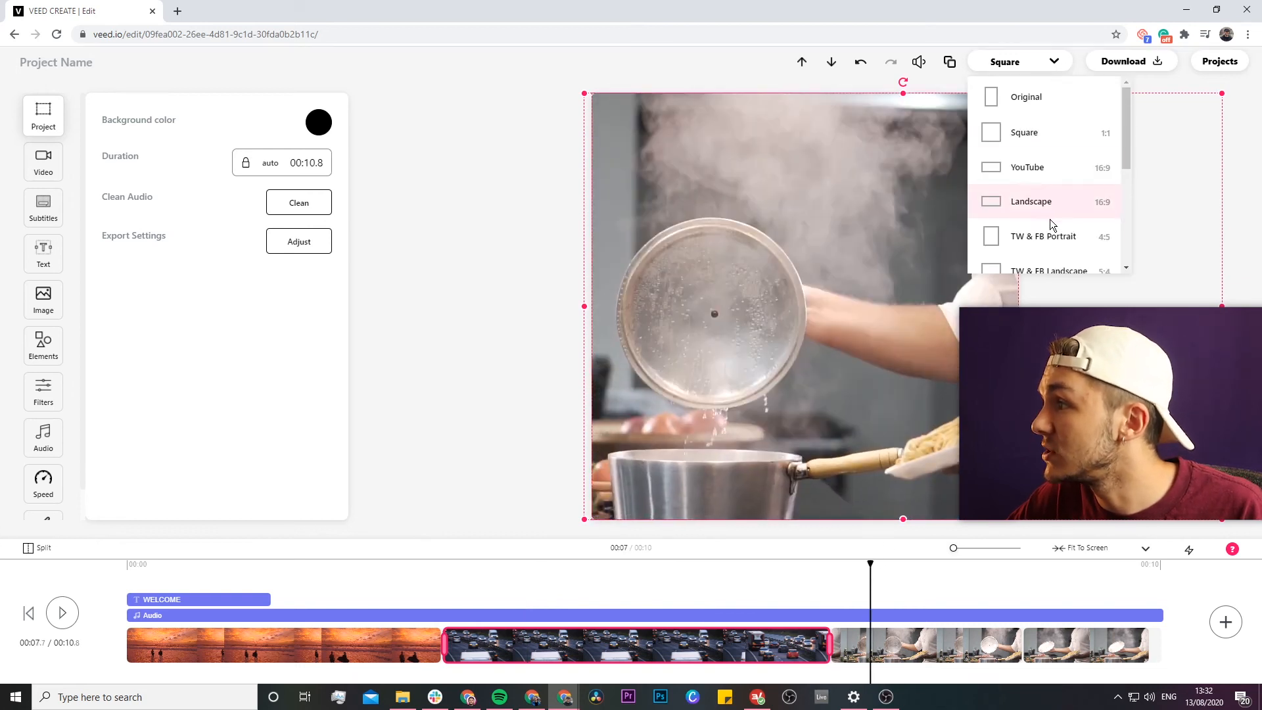
{"action": "scroll", "coordinate": [1050, 219], "scroll_direction": "down", "scroll_amount": 3}
{"action": "scroll", "coordinate": [1052, 237], "scroll_direction": "up", "scroll_amount": 5}
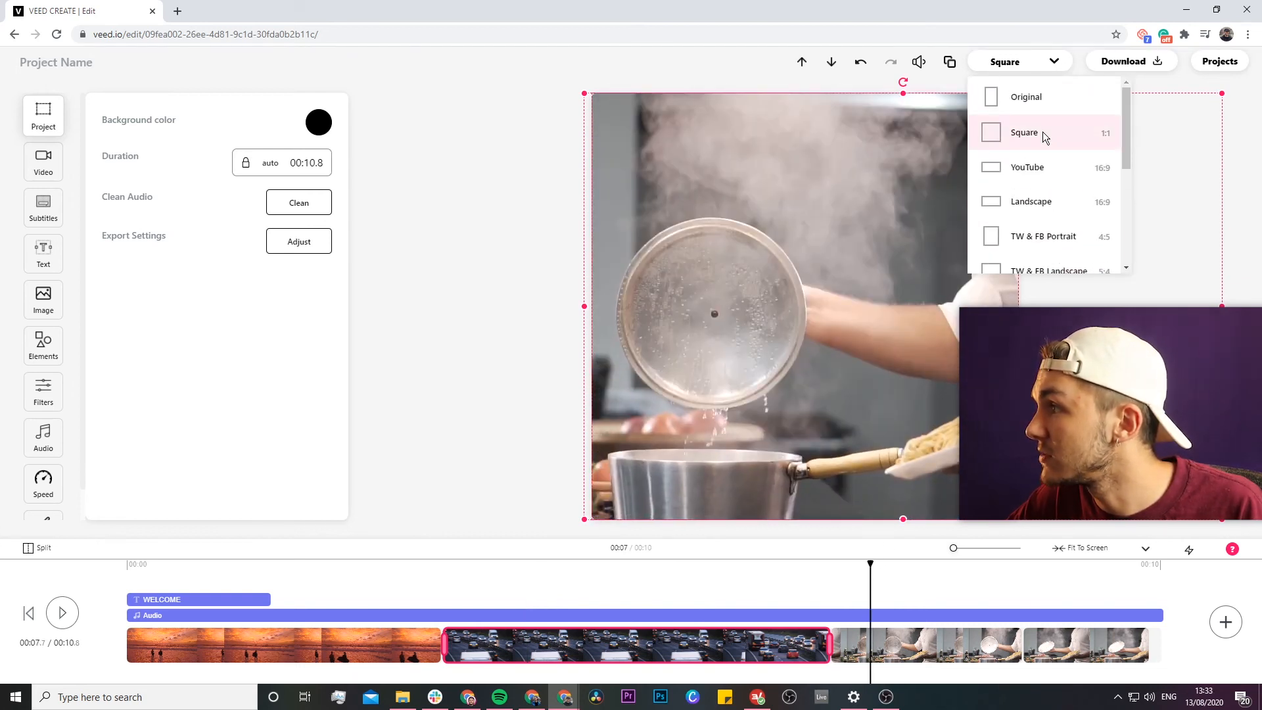
{"action": "left_click_drag", "start_coordinate": [1125, 128], "coordinate": [1126, 190]}
{"action": "left_click", "coordinate": [1031, 166]}
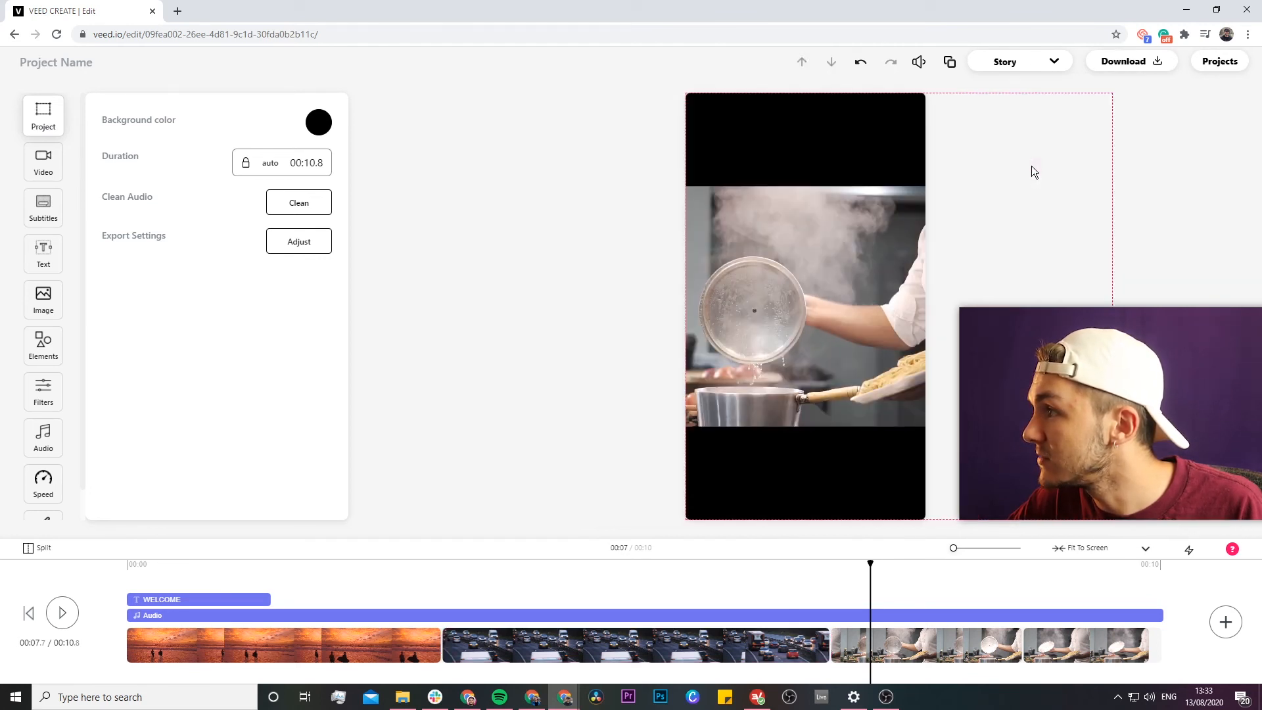
Stretch the first pasta clip vertically so it fills the height of the Story frame
{"action": "left_click", "coordinate": [816, 295]}
{"action": "left_click_drag", "start_coordinate": [807, 188], "coordinate": [806, 93]}
{"action": "left_click_drag", "start_coordinate": [805, 427], "coordinate": [804, 528]}
Stretch the sunset clip vertically until it extends across the height of the Story frame
{"action": "left_click", "coordinate": [241, 577]}
{"action": "left_click", "coordinate": [775, 360]}
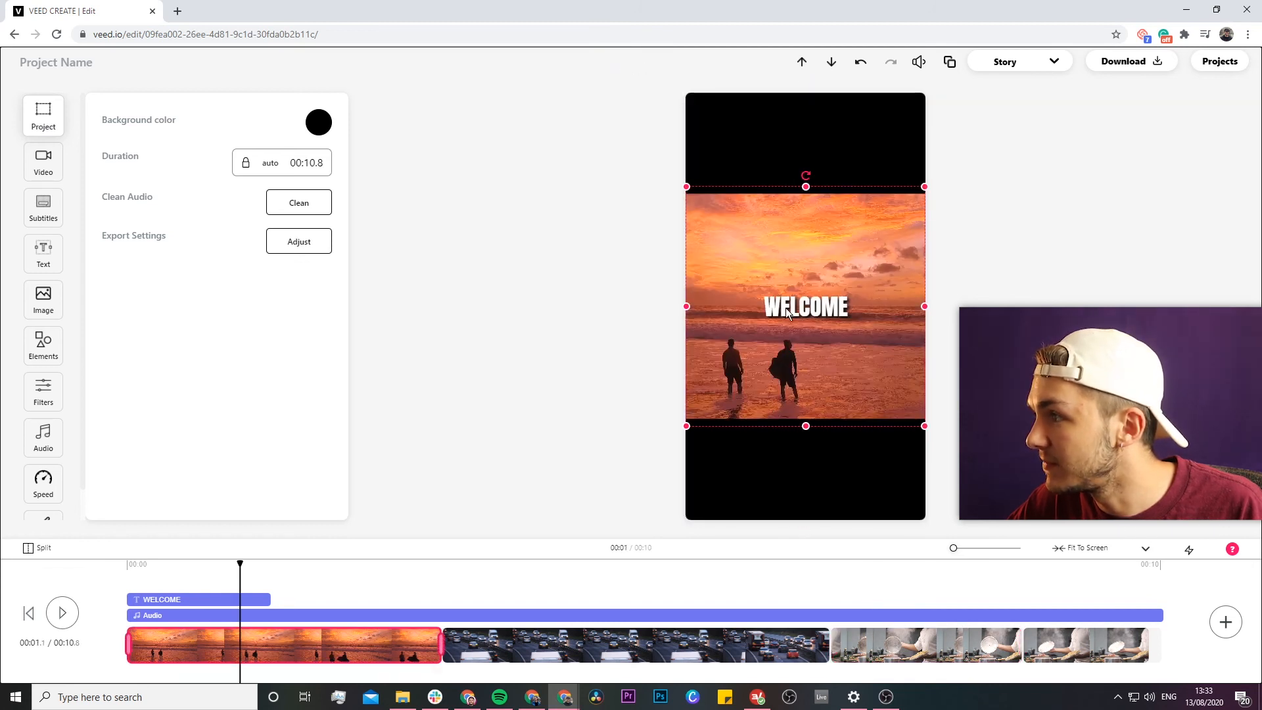
{"action": "left_click_drag", "start_coordinate": [807, 188], "coordinate": [807, 71]}
{"action": "left_click_drag", "start_coordinate": [805, 428], "coordinate": [803, 522]}
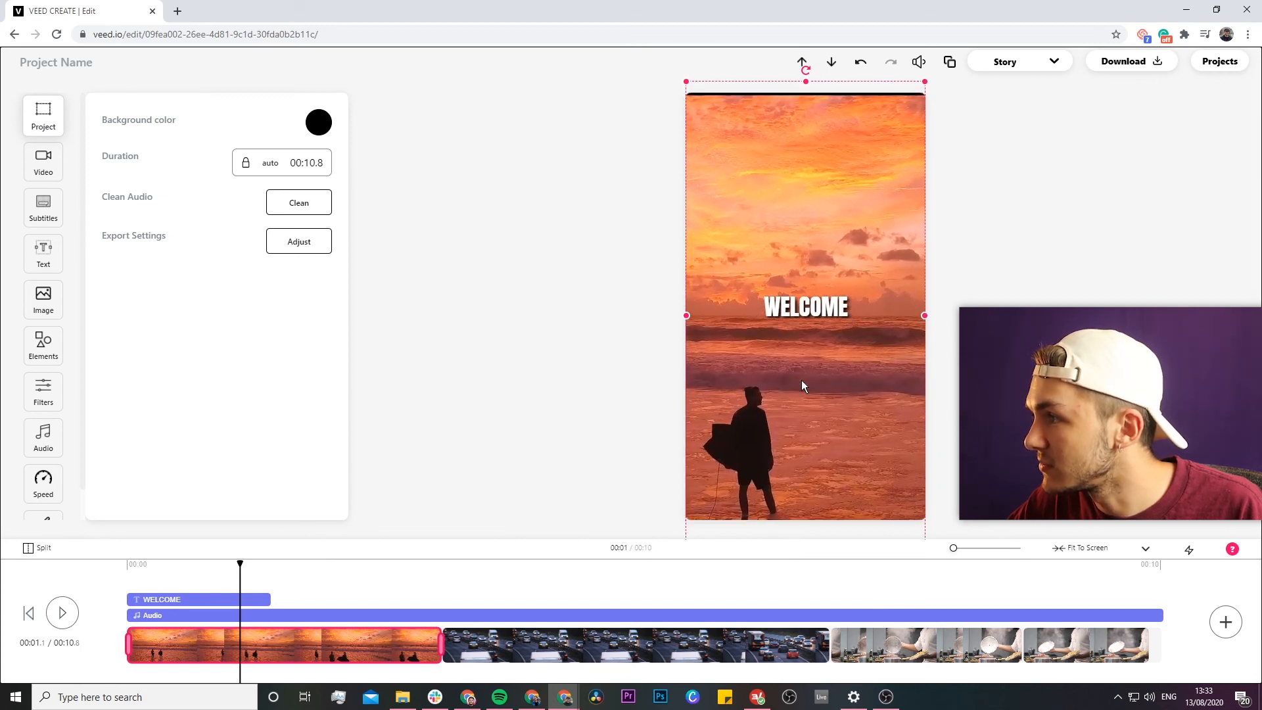
Enlarge the WELCOME text to size 143 and centre it in the Story frame
{"action": "left_click", "coordinate": [803, 312]}
{"action": "left_click_drag", "start_coordinate": [744, 296], "coordinate": [784, 314]}
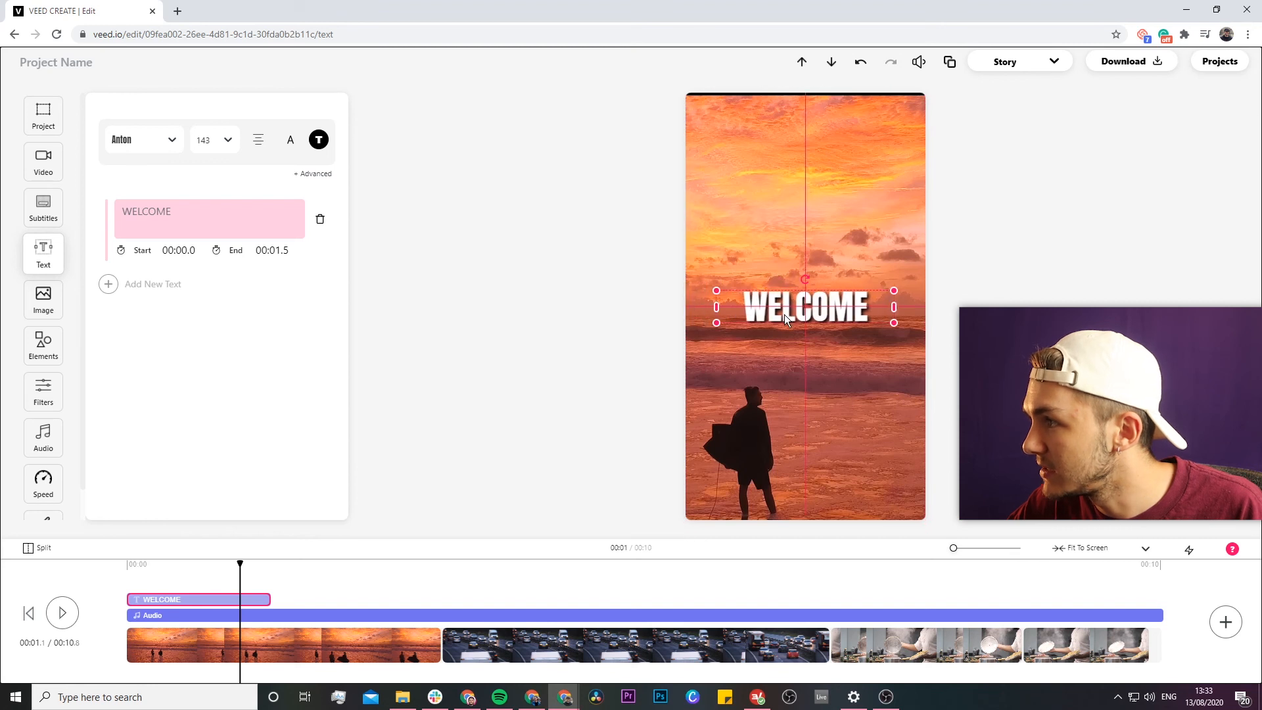
Stretch the traffic clip vertically so it fills the height of the Story frame
{"action": "left_click", "coordinate": [519, 580]}
{"action": "left_click_drag", "start_coordinate": [806, 424], "coordinate": [805, 519]}
{"action": "left_click_drag", "start_coordinate": [806, 186], "coordinate": [805, 93]}
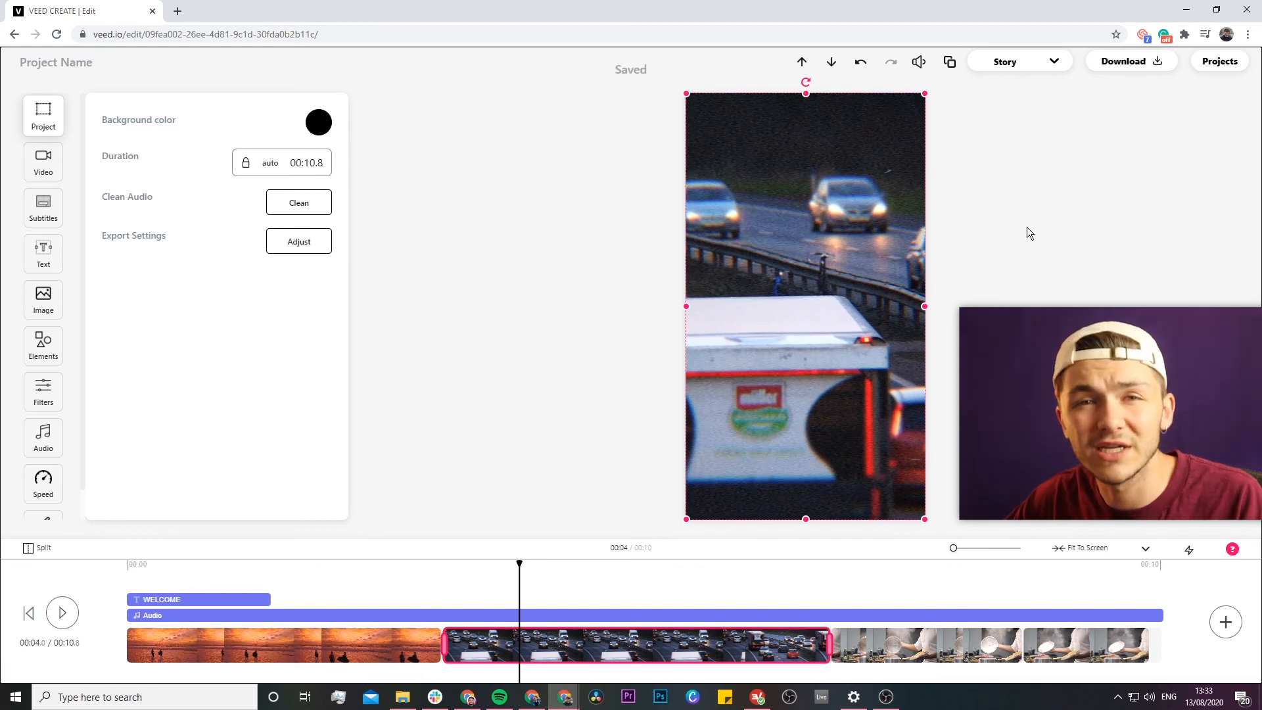
Start downloading the edited video
{"action": "left_click", "coordinate": [1135, 71]}
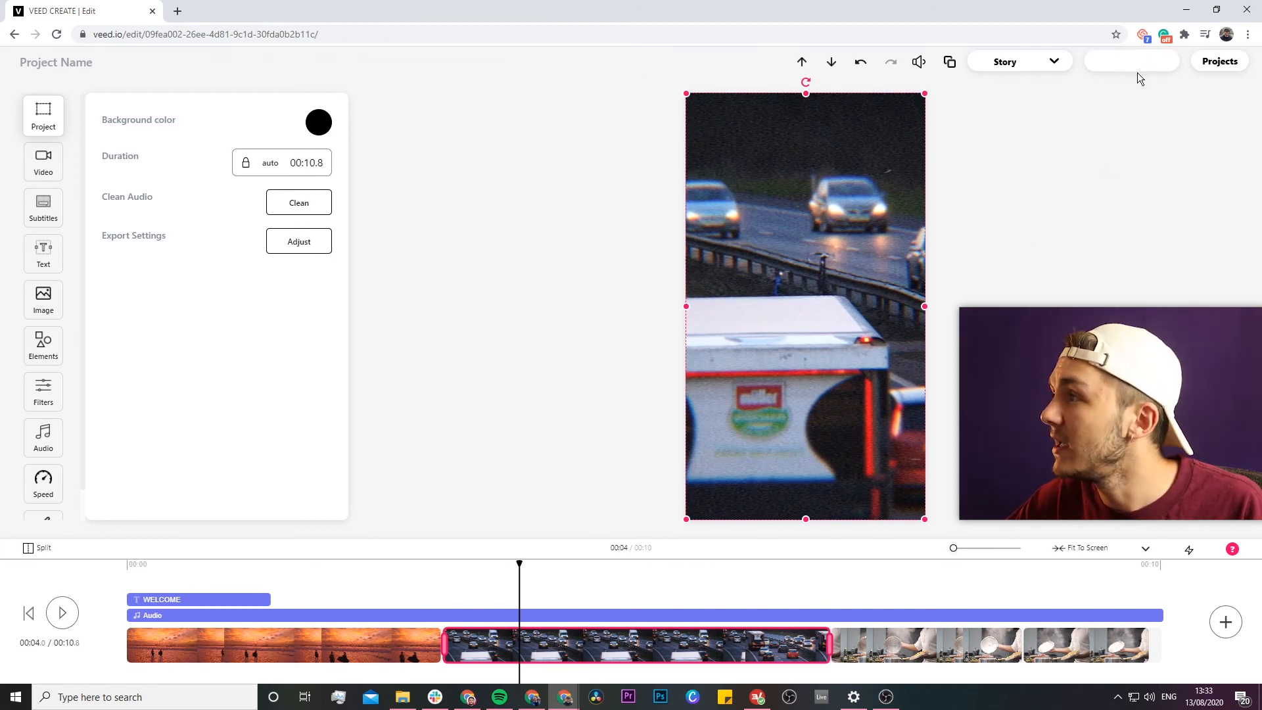